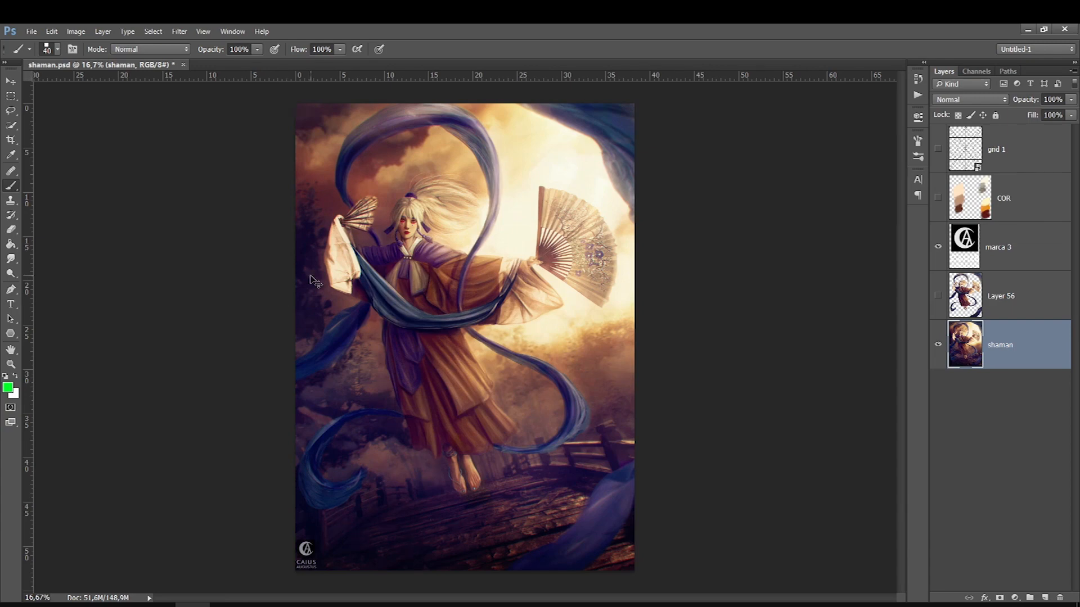
Duplicate the shaman layer and soften the copy's contrast with a Brightness/Contrast adjustment
key(ctrl+j)
click(76, 32)
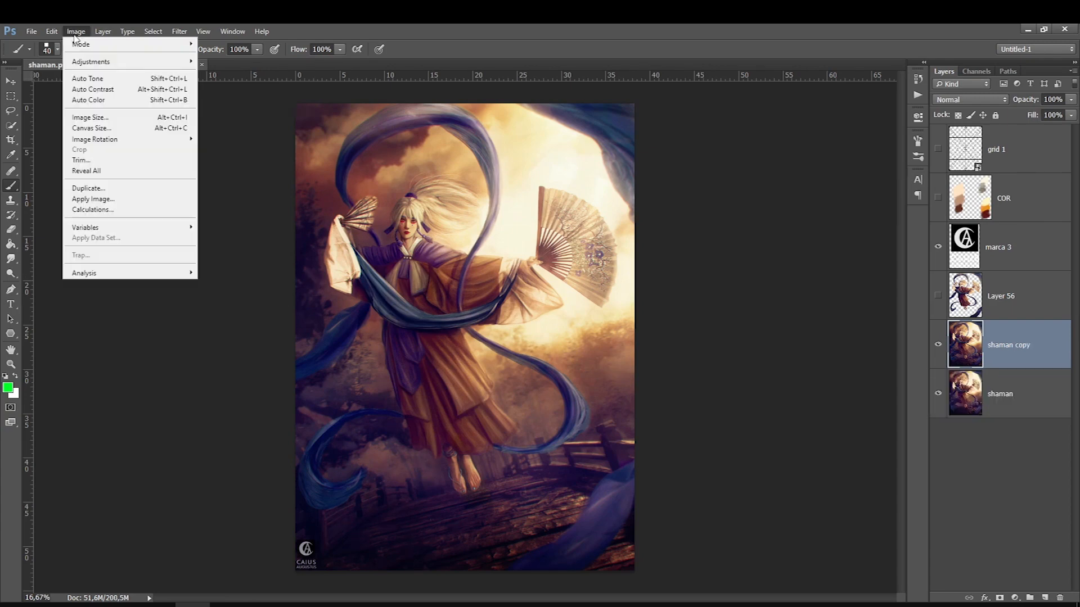
mouse_move(157, 67)
click(218, 63)
drag(724, 243, 686, 273)
click(812, 231)
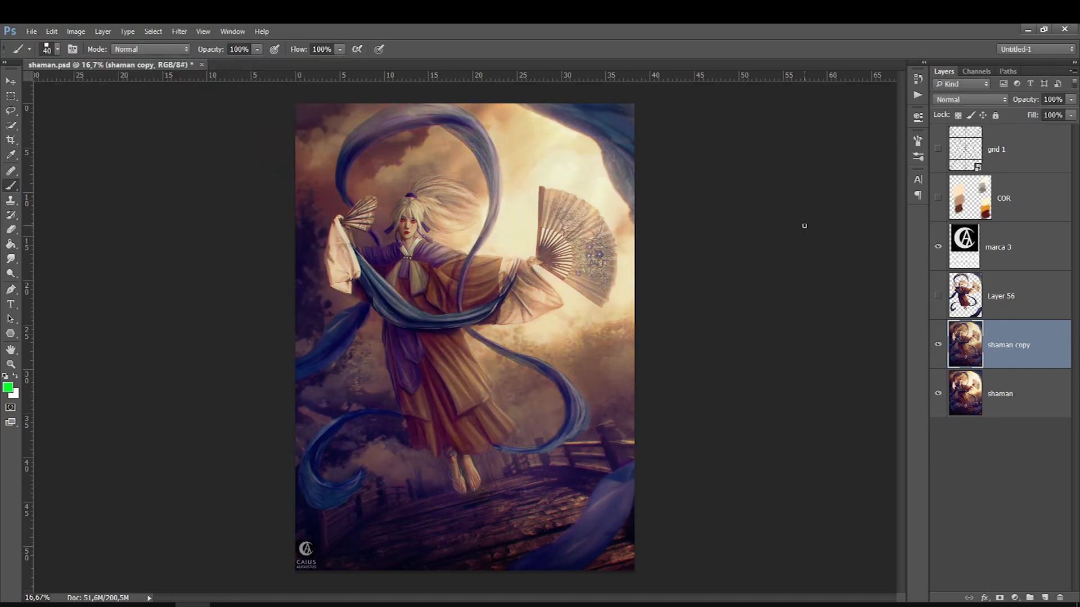
Delete the original shaman layer and open the shaman copy layer in the Camera Raw Filter
click(999, 396)
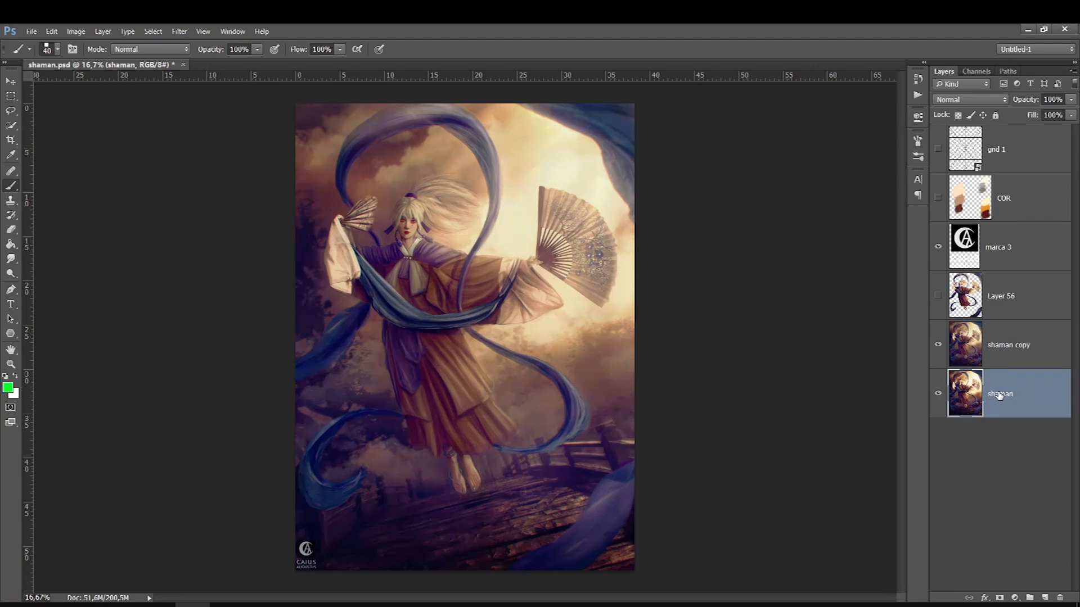
key(Delete)
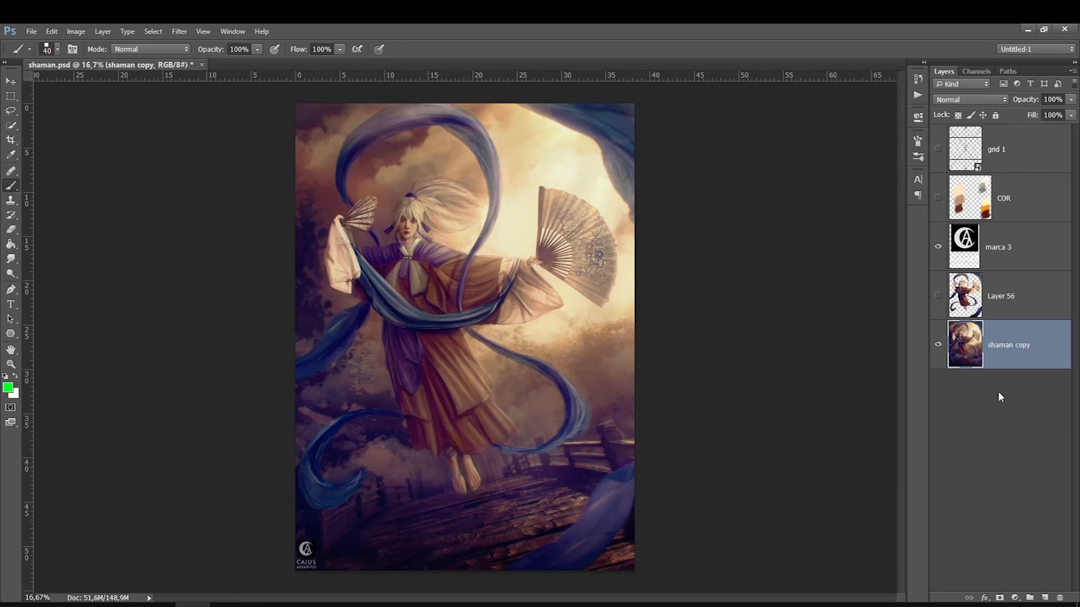
click(179, 31)
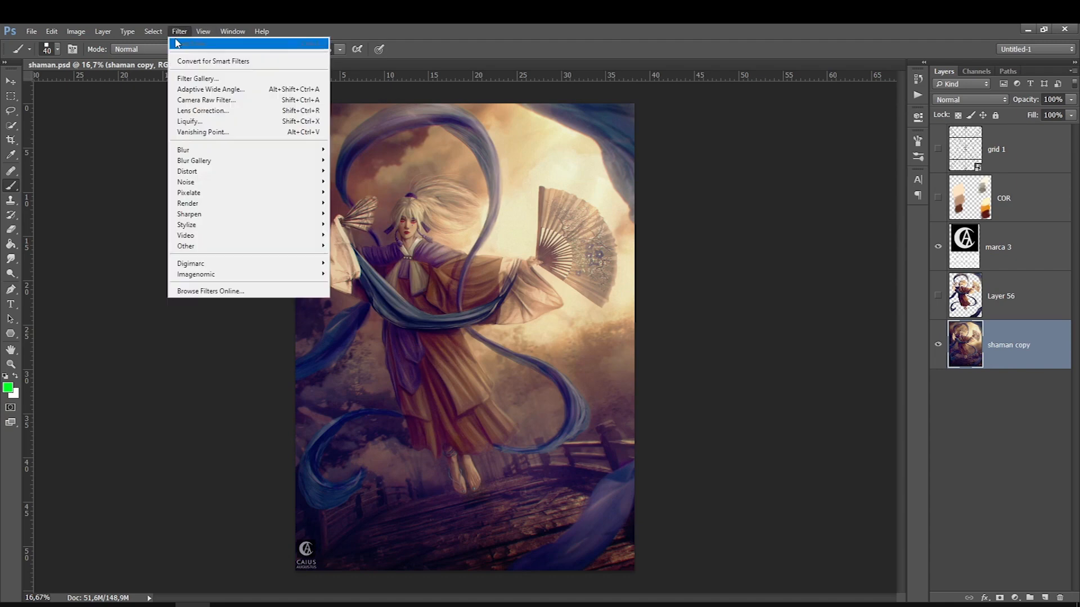
click(183, 102)
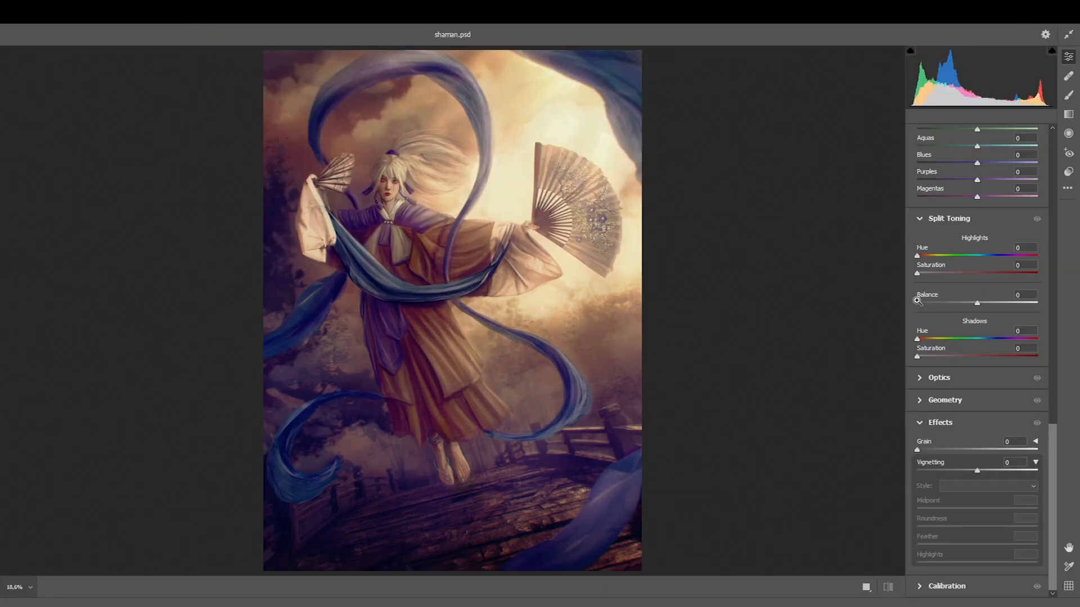
In the HSL Color Mixer, set the luminance of Yellows to +43 and Oranges to +10
drag(1053, 452, 1056, 358)
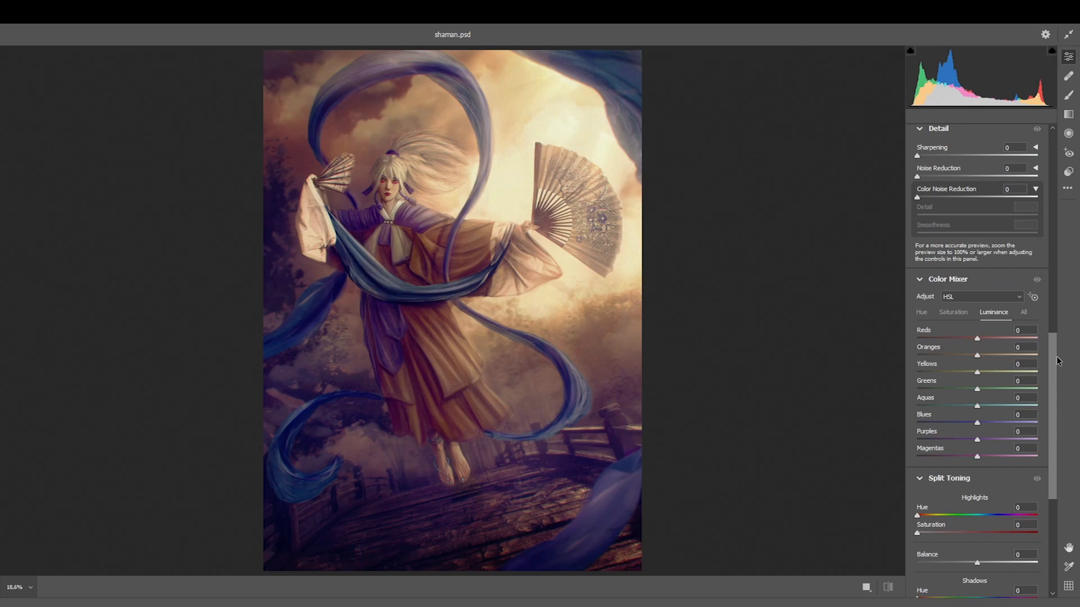
click(919, 279)
click(919, 129)
click(919, 220)
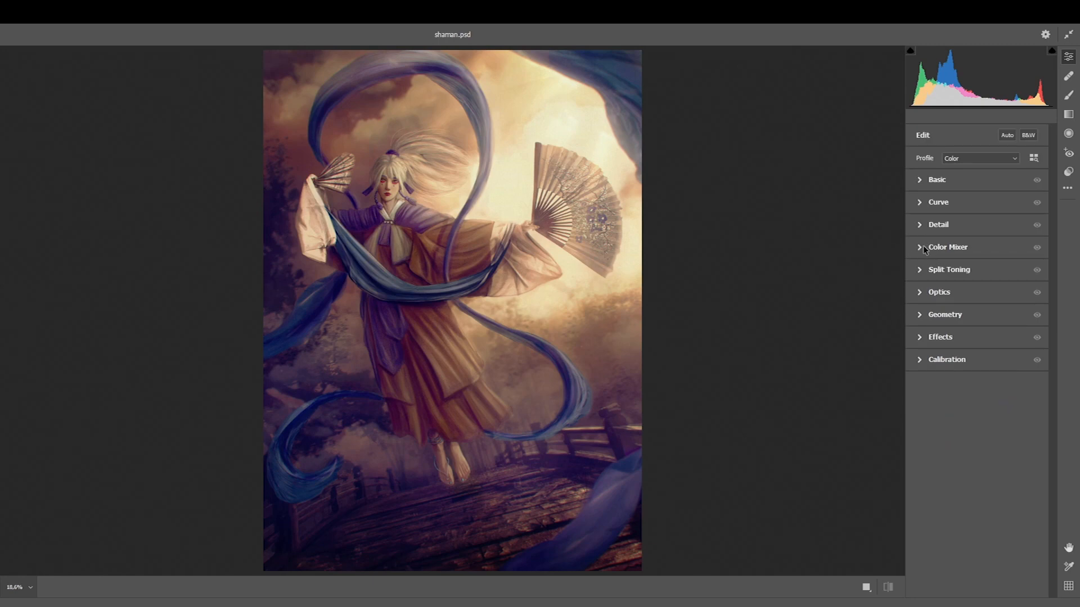
click(920, 248)
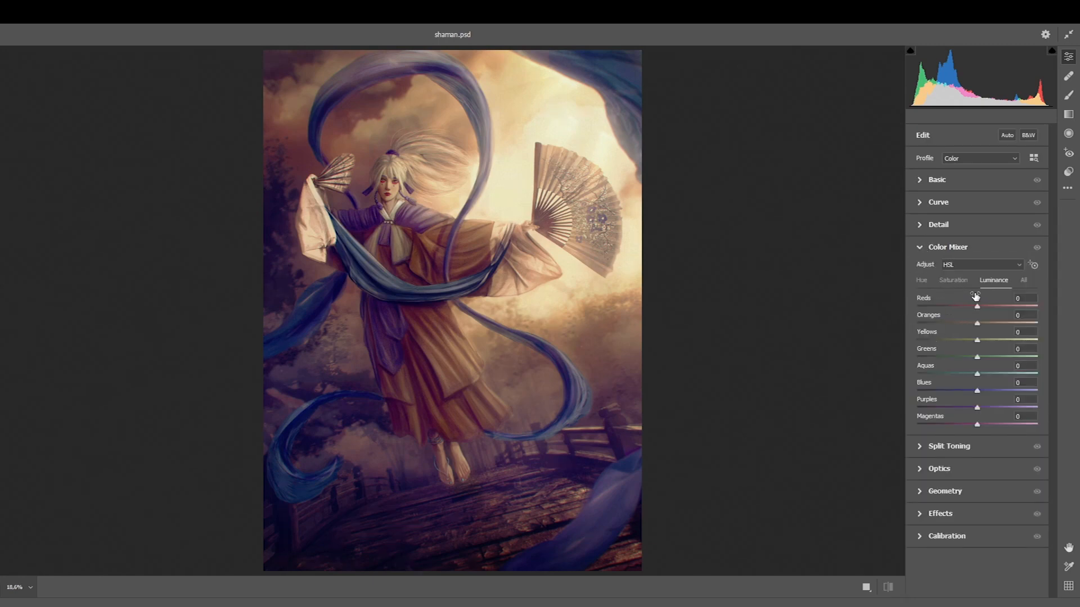
click(946, 279)
click(921, 280)
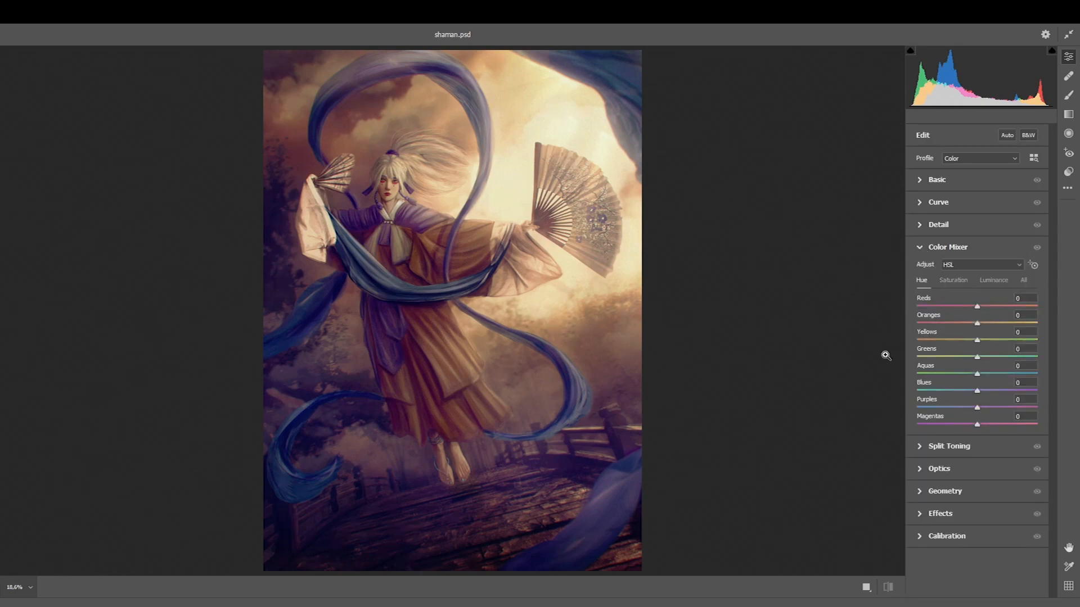
click(992, 281)
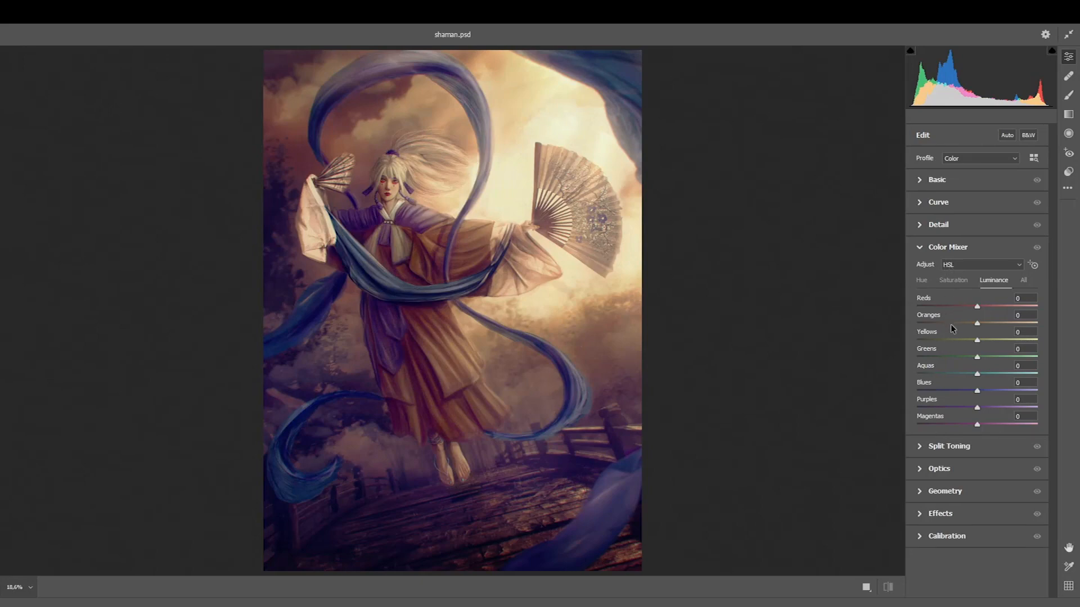
drag(977, 340, 990, 316)
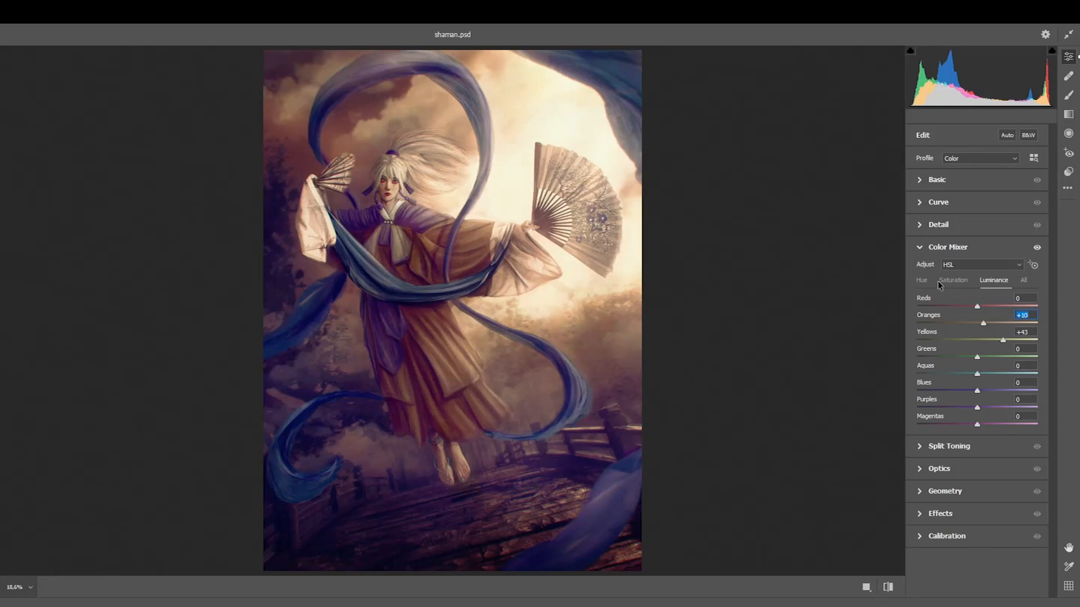
Shift the Yellows hue slightly toward green in the Color Mixer
click(921, 282)
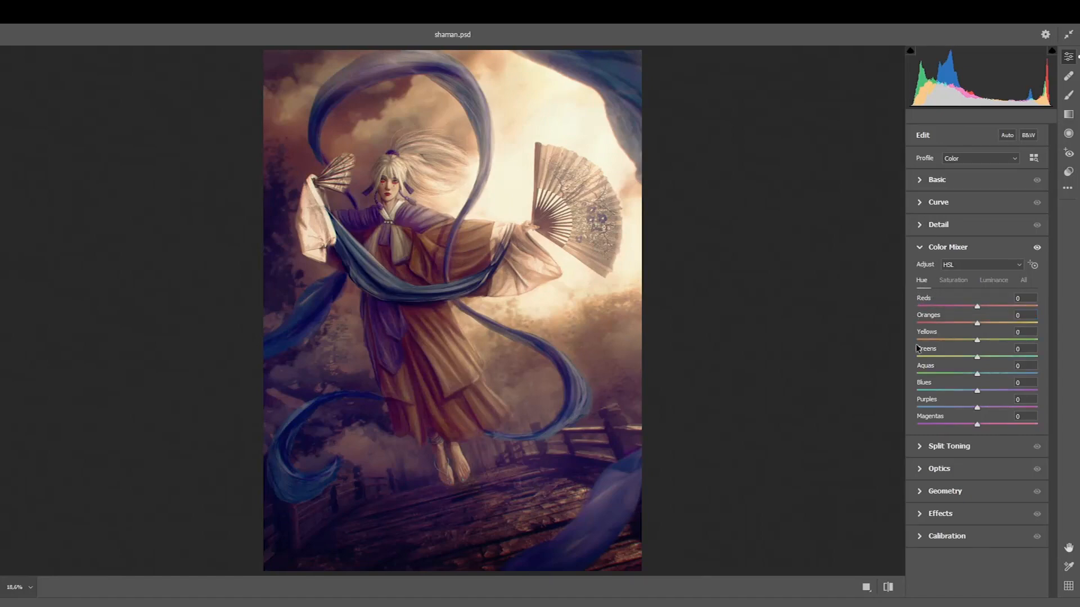
mouse_move(976, 340)
mouse_down()
mouse_move(926, 339)
mouse_move(983, 332)
mouse_up()
click(948, 280)
Set the luminance of Magentas to -89, Purples to -63, Blues to -100, Aquas to +20, Reds to +11 and Oranges to +31
click(986, 281)
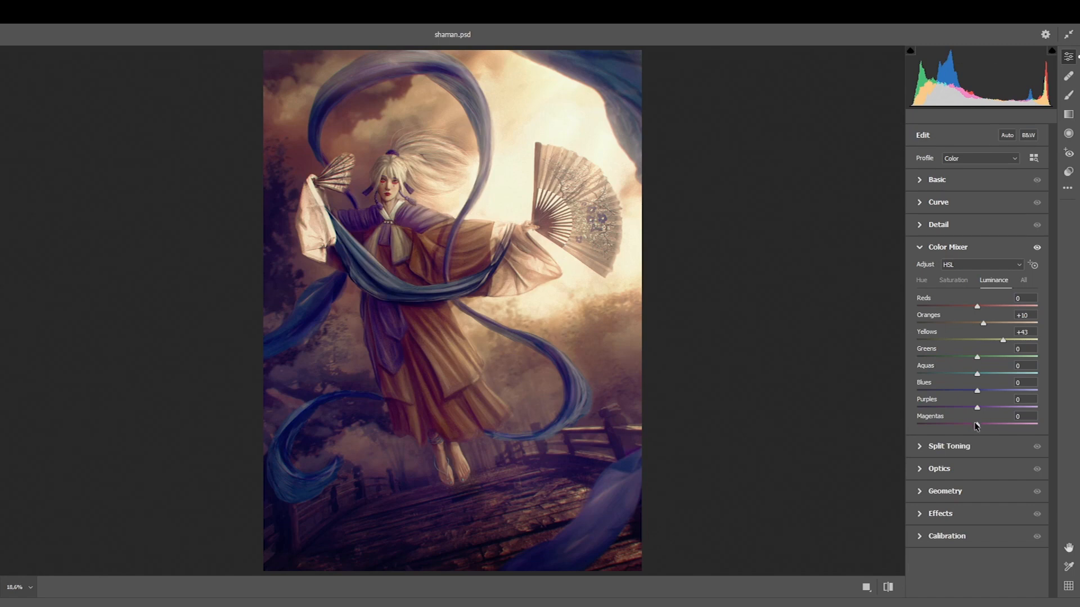
drag(979, 426, 933, 406)
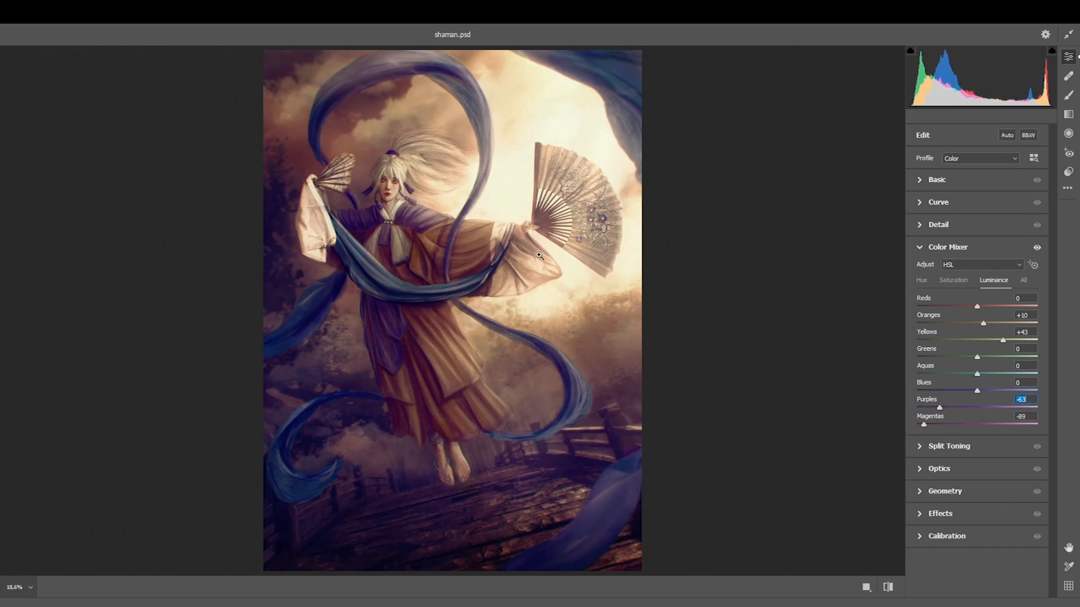
drag(977, 391, 1024, 380)
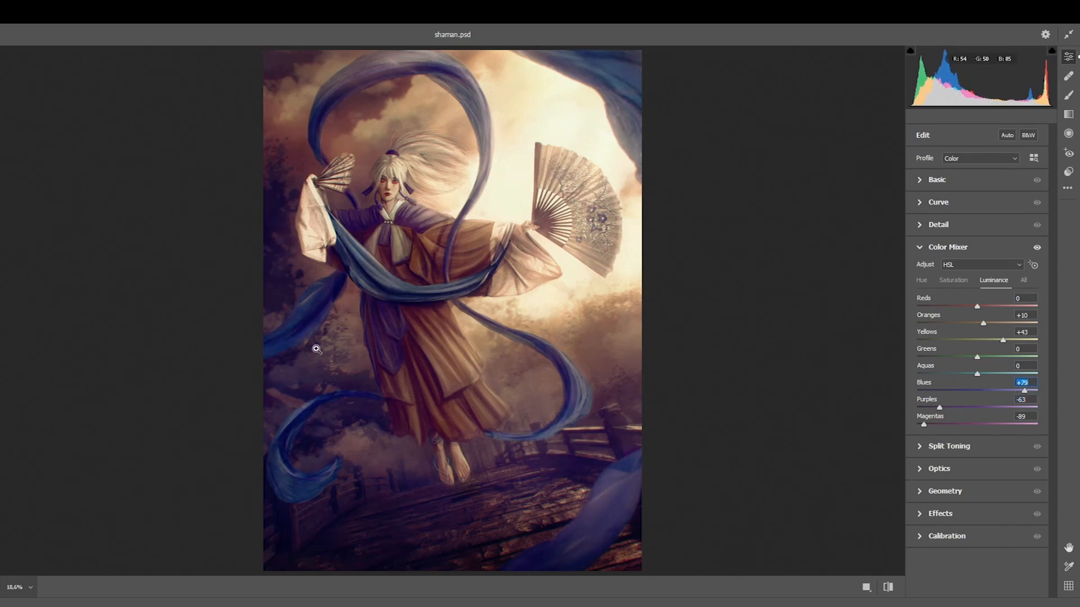
drag(1011, 390, 898, 391)
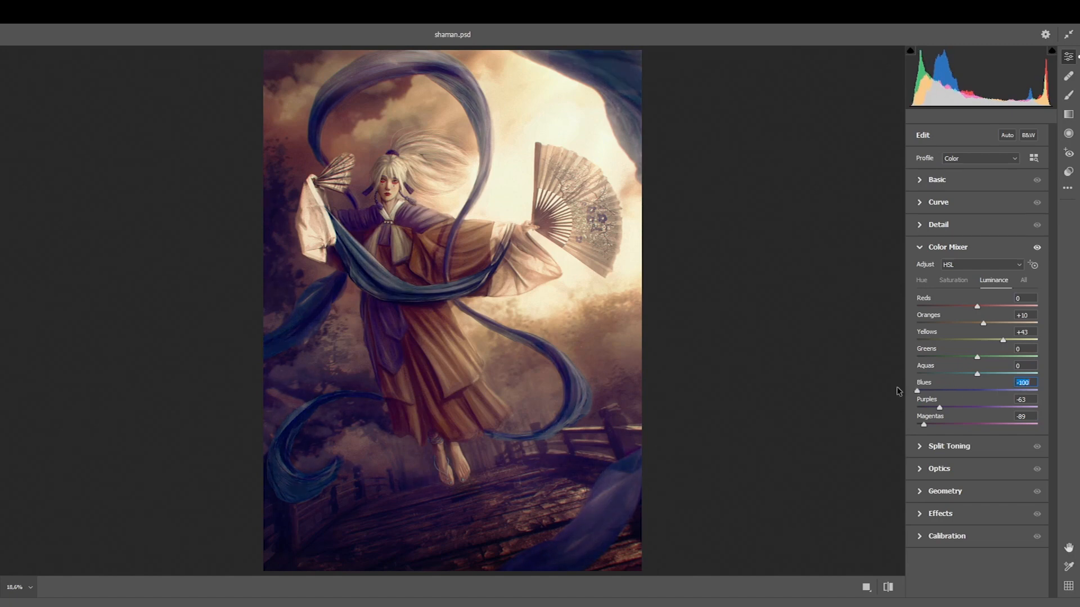
mouse_move(978, 373)
mouse_down()
mouse_move(947, 374)
mouse_move(989, 372)
mouse_up()
mouse_move(994, 307)
mouse_down()
mouse_move(1006, 302)
mouse_move(918, 307)
mouse_move(1027, 305)
mouse_move(984, 307)
mouse_move(984, 323)
mouse_move(995, 324)
mouse_up()
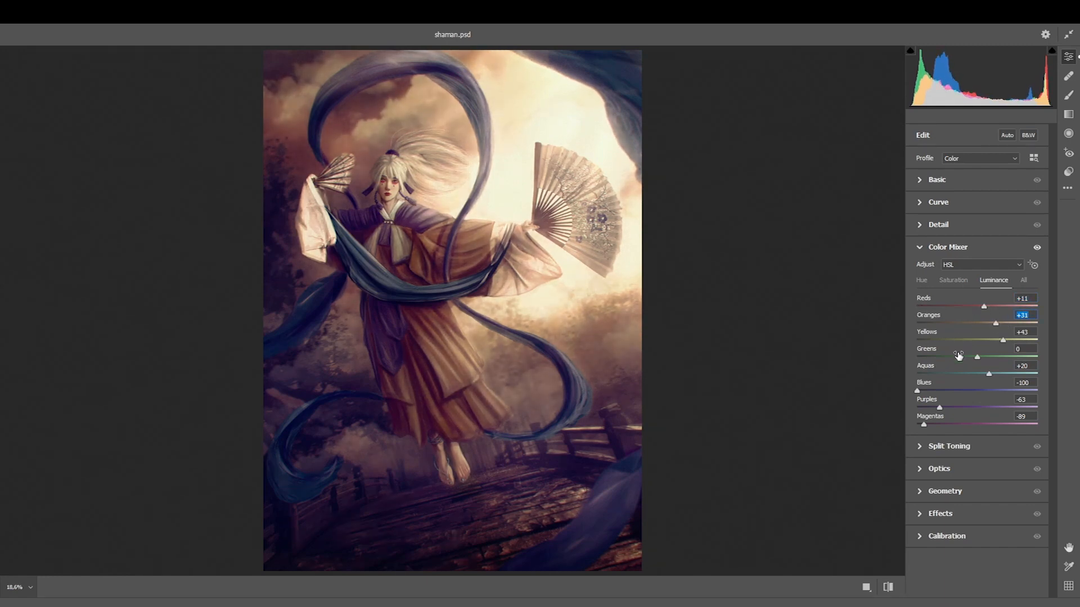
Raise the Blues luminance slightly, apply the Camera Raw Filter and compare the image before and after it
drag(923, 388, 928, 391)
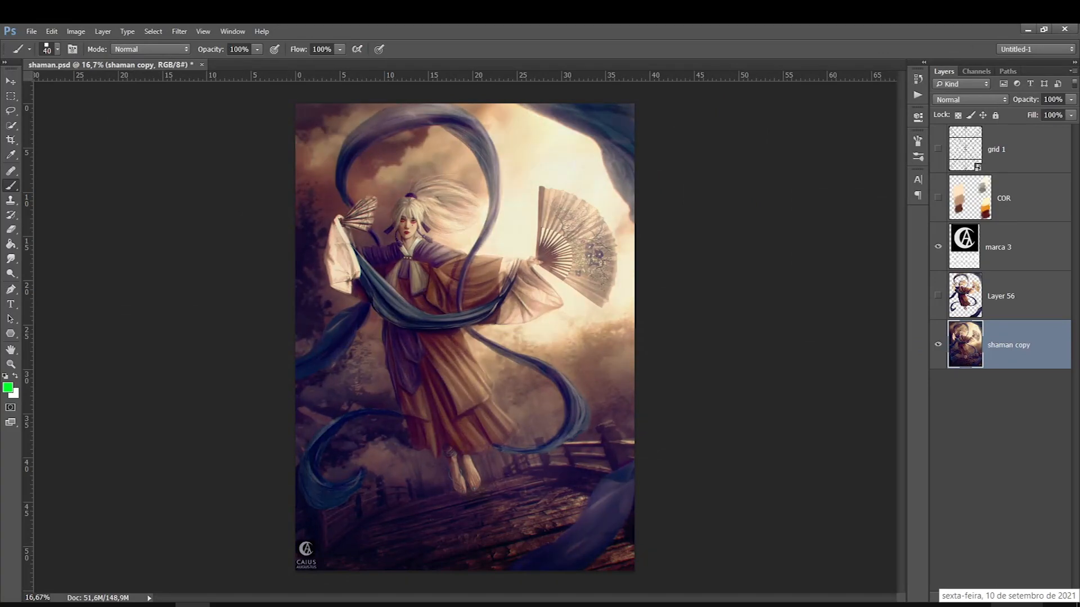
key(ctrl+z)
key(ctrl+z)
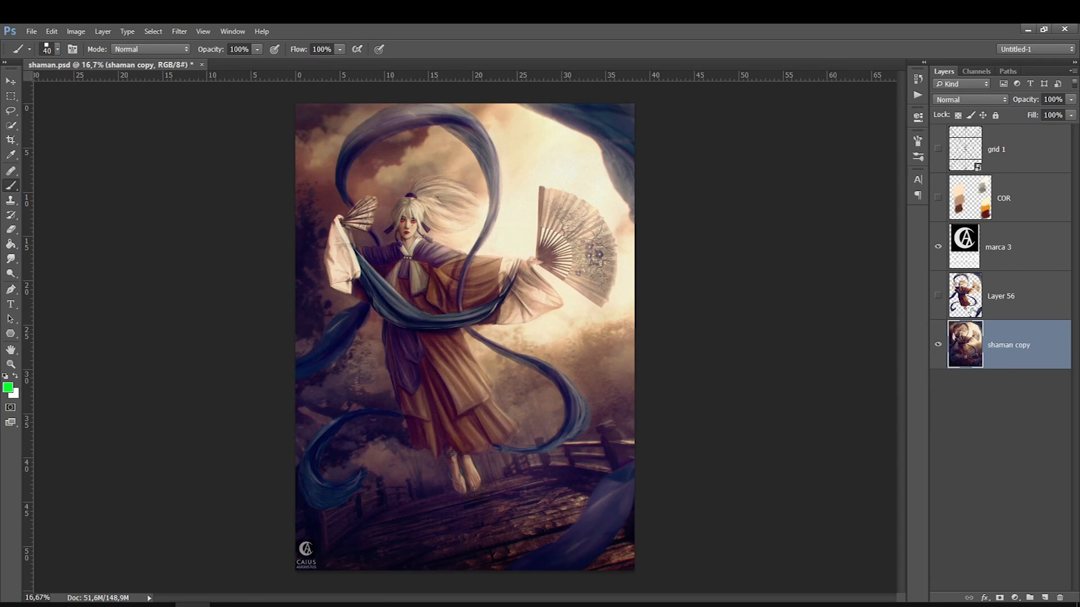
Show Layer 56 and add a Curves adjustment layer clipped to it
click(943, 296)
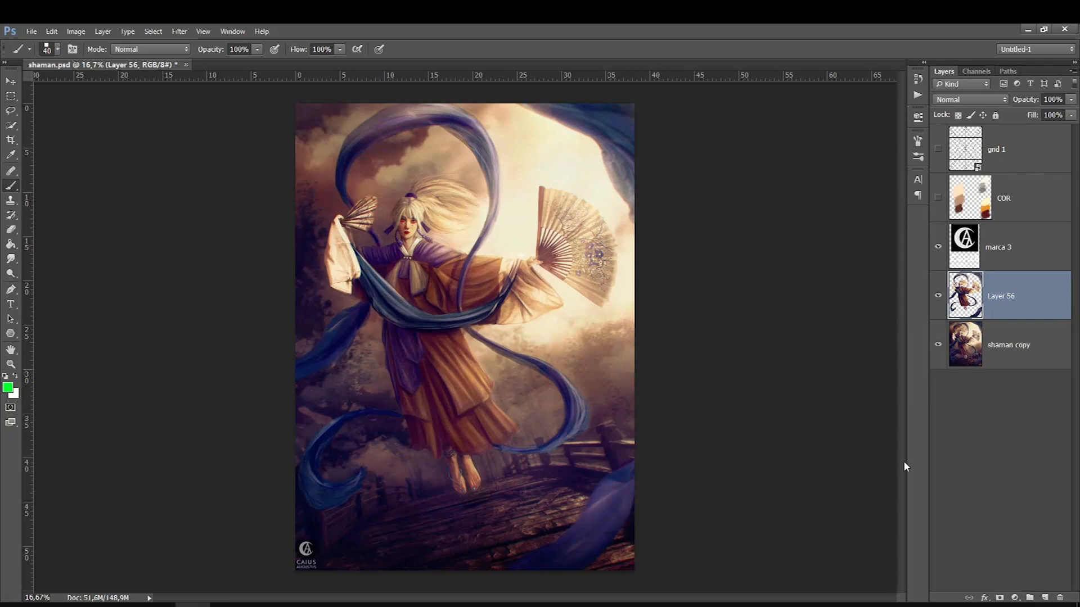
click(1014, 598)
click(1003, 449)
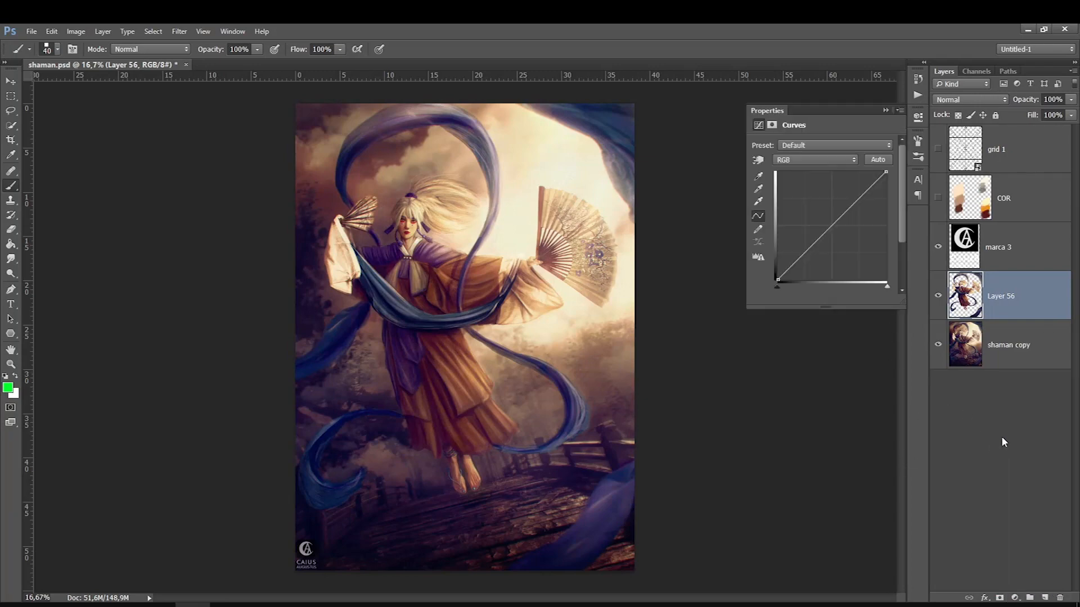
click(818, 301)
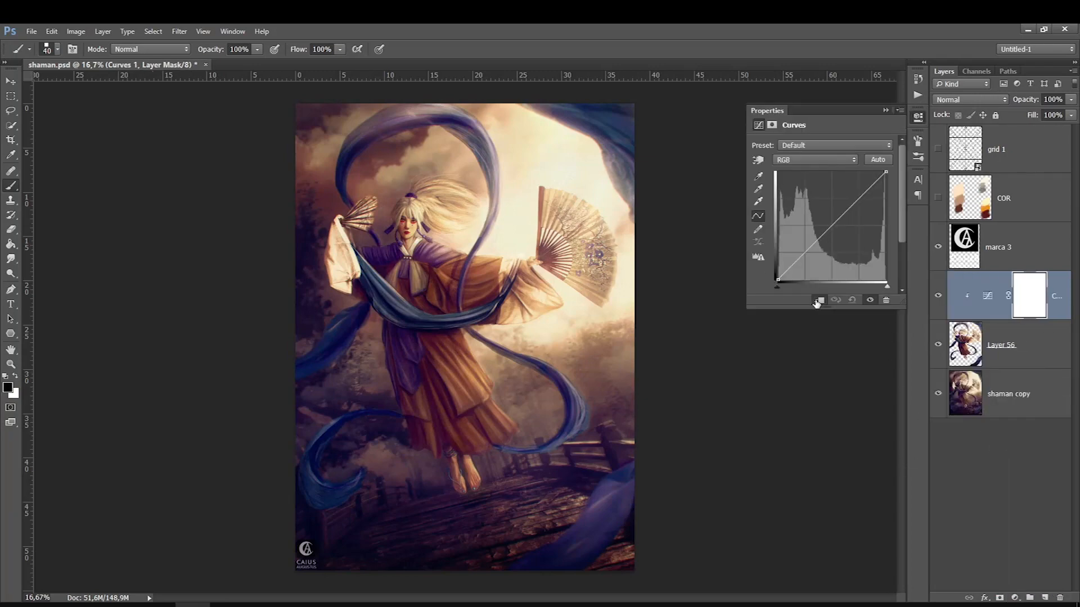
Add a Solid Color fill layer above grid 1 in neutral gray with 0% saturation and 50% brightness
click(1012, 166)
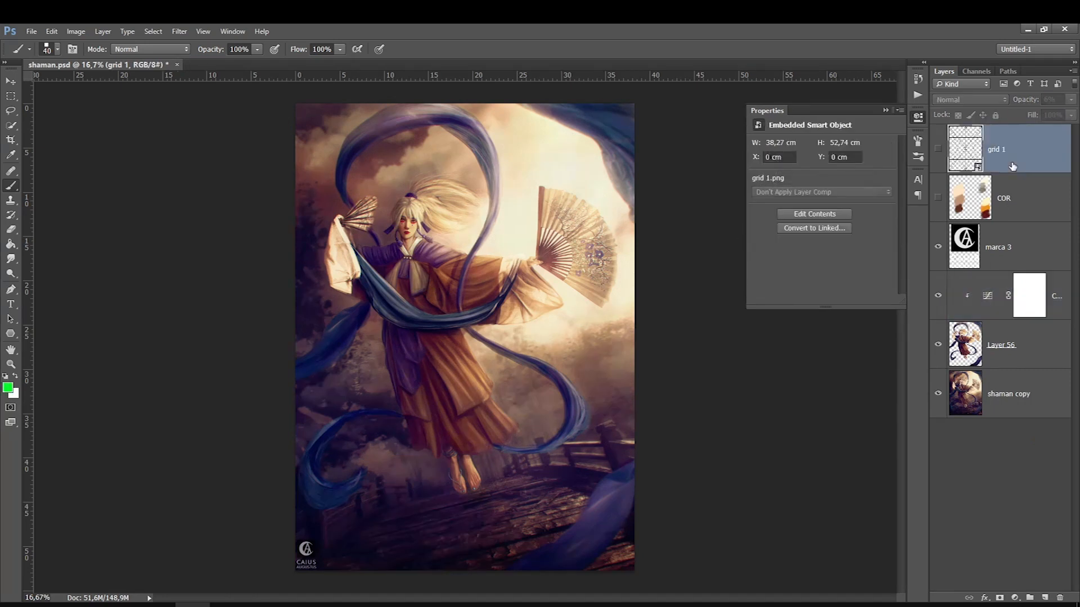
click(1013, 597)
click(1008, 392)
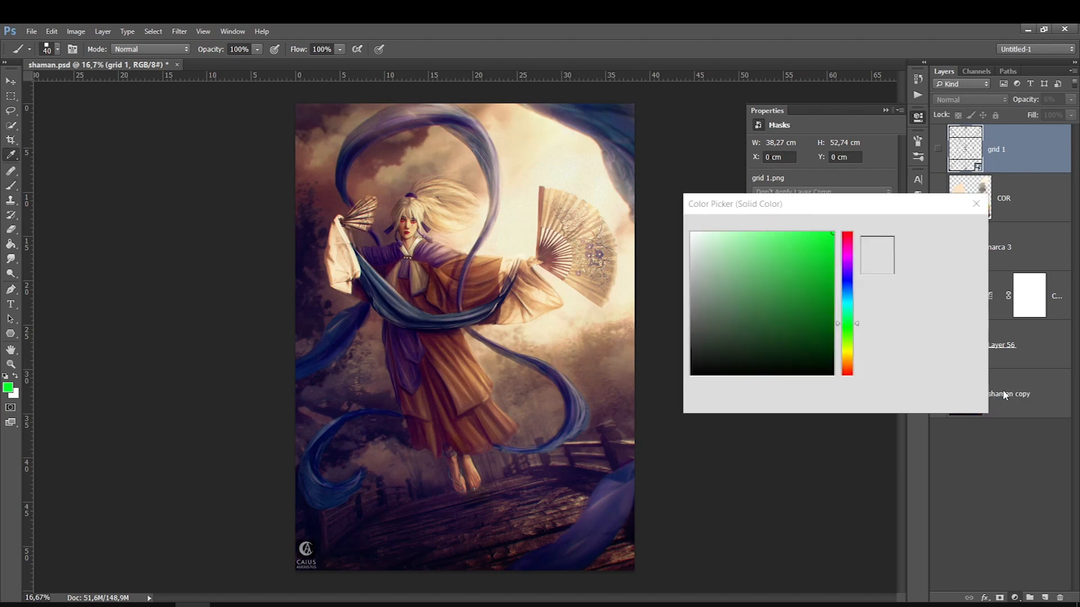
text(50)
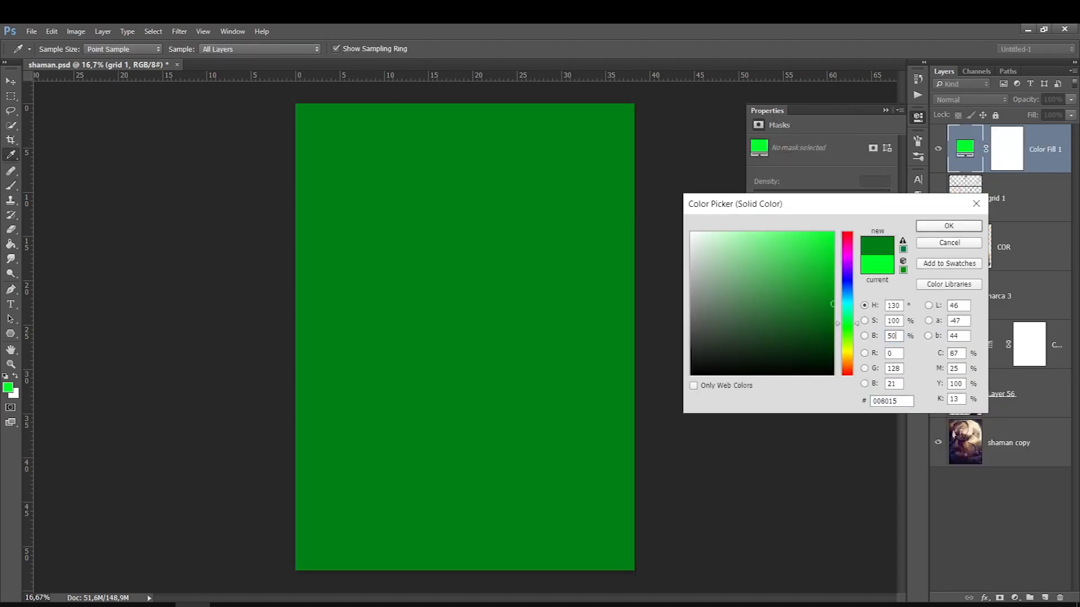
click(890, 321)
text(0)
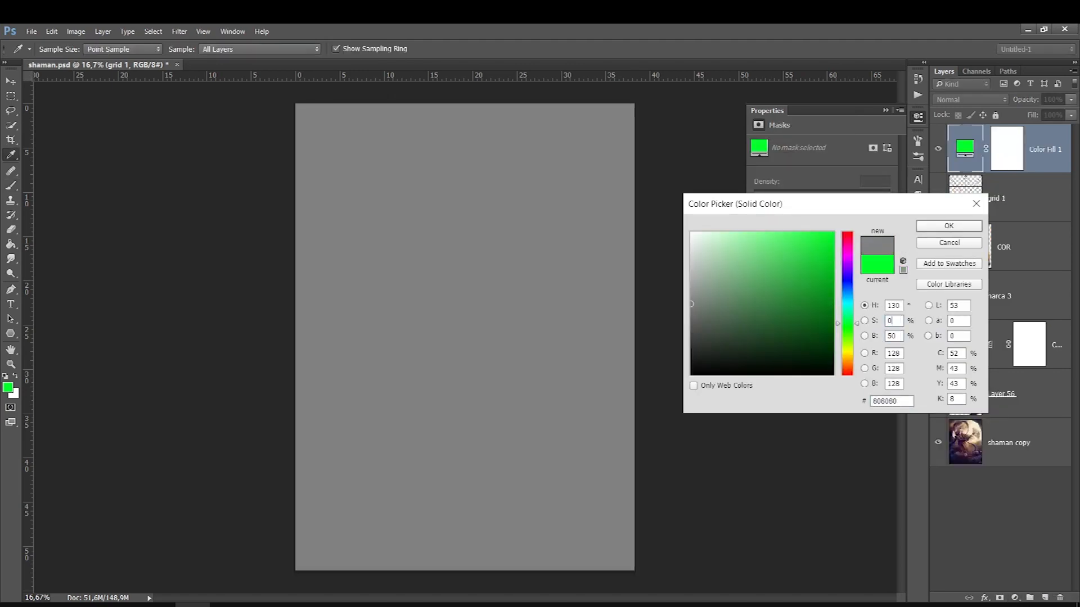
click(938, 226)
Set the gray fill layer's blend mode to Color for a grayscale view of the values
click(948, 100)
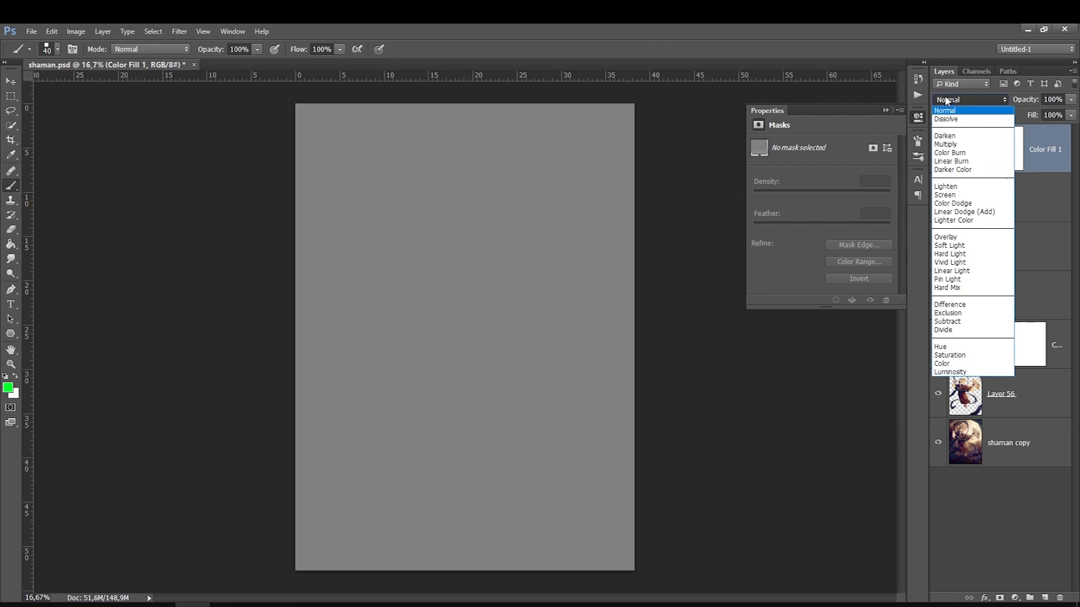
click(942, 364)
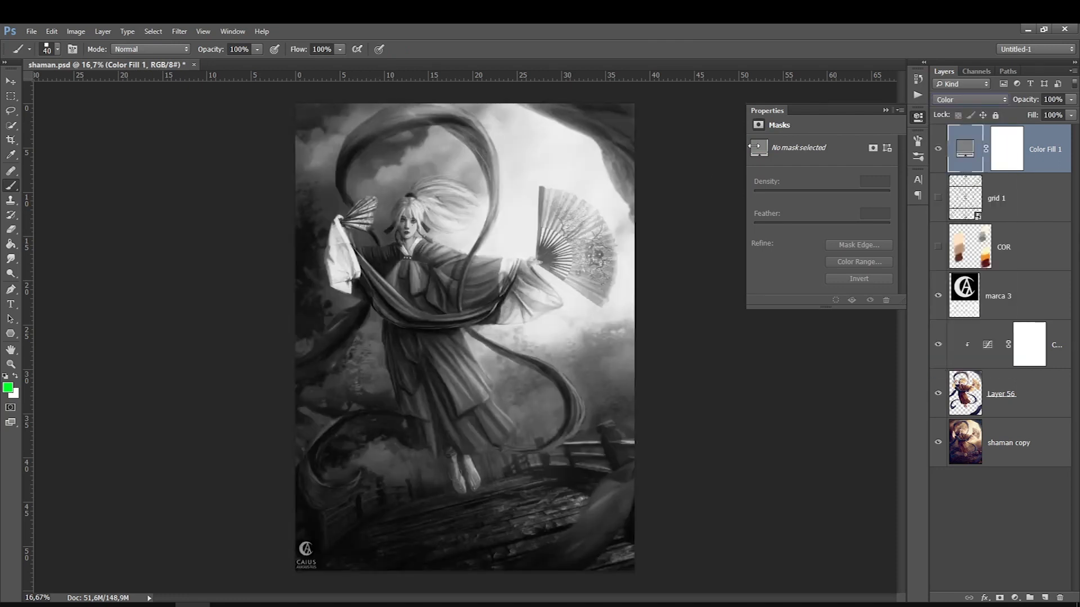
click(886, 111)
Reshape the Curves adjustment clipped to Layer 56 by sampling tones on the image, brightening the highlights and lifting the darkest shadows
double_click(988, 346)
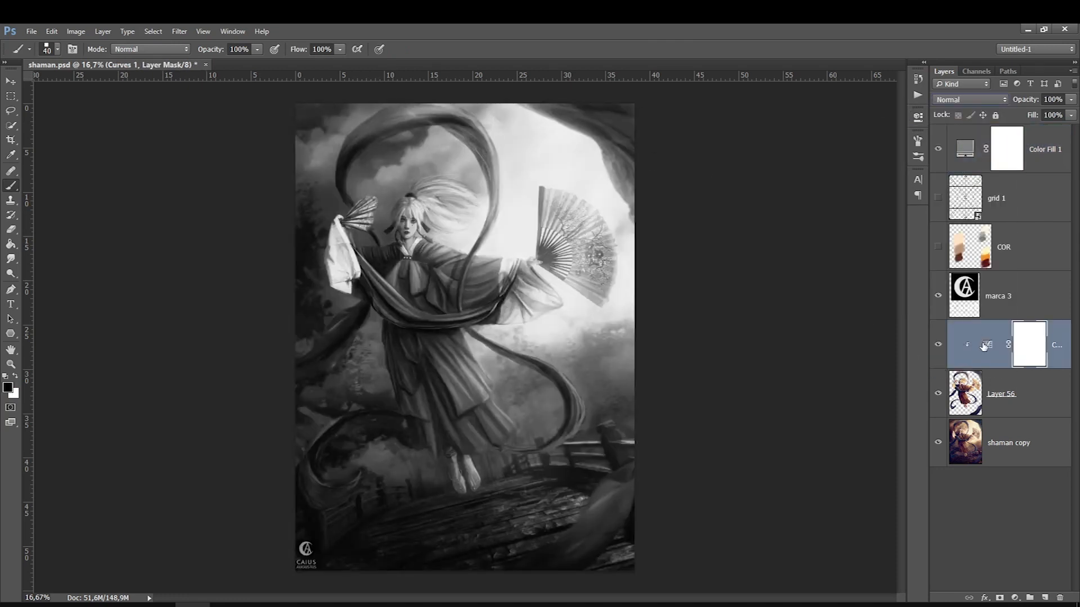
click(758, 161)
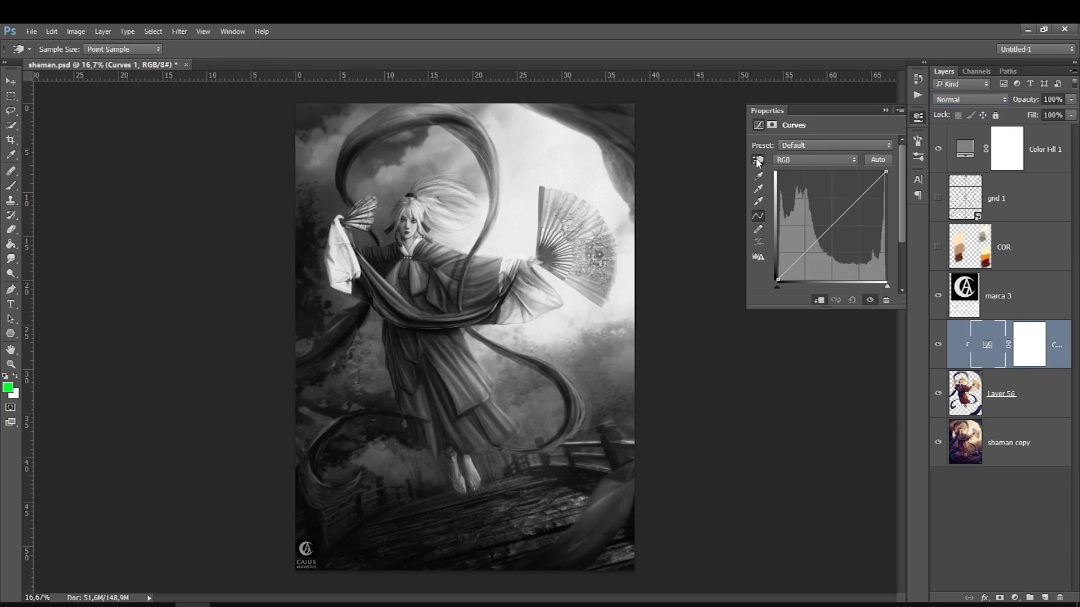
drag(412, 315, 454, 218)
drag(334, 332, 329, 331)
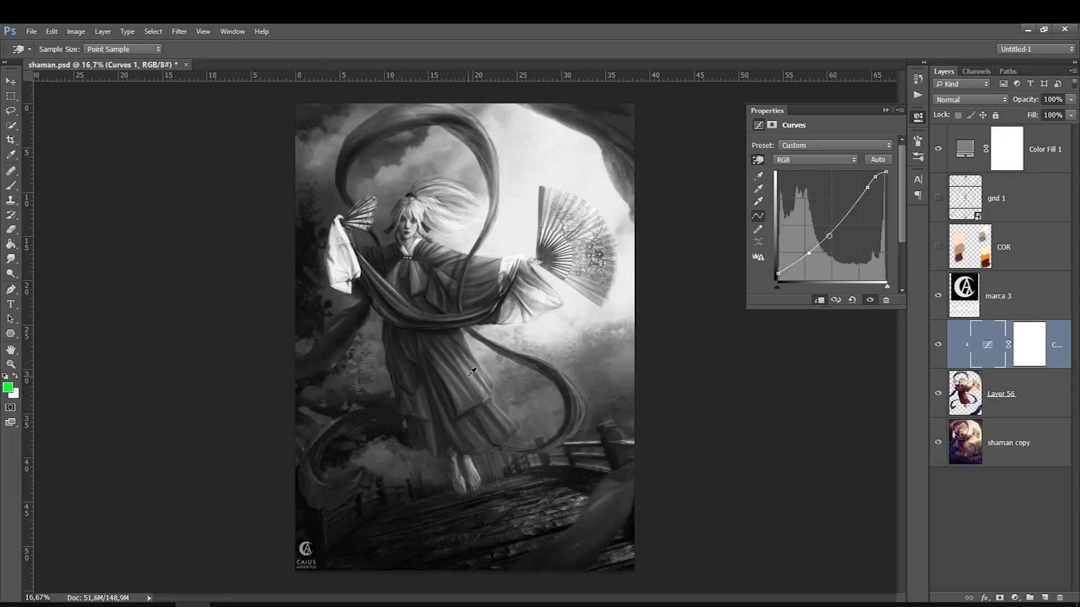
drag(467, 376, 466, 364)
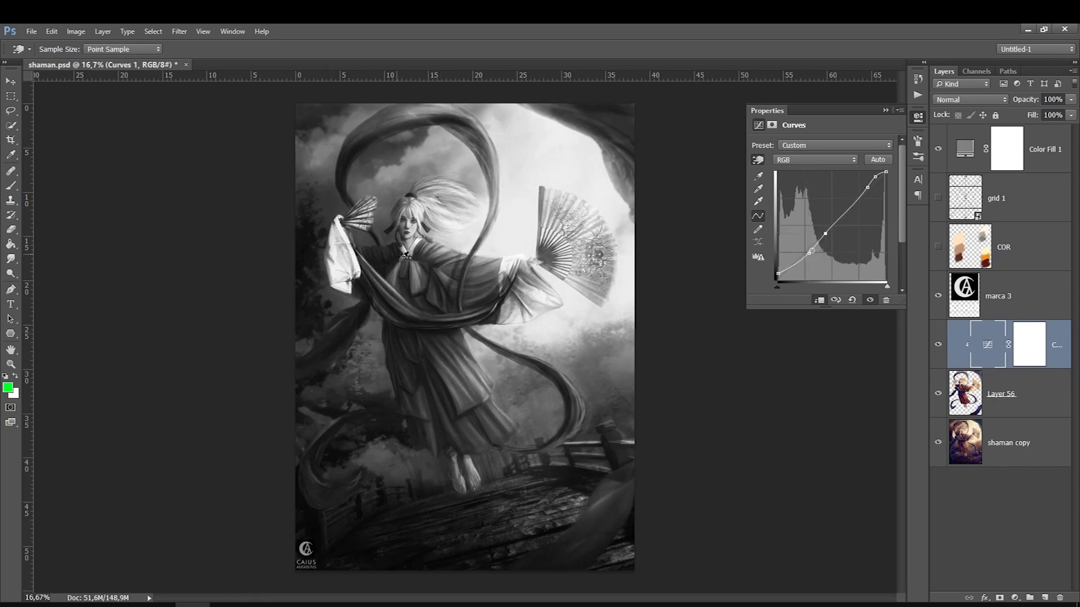
Add a Curves adjustment layer directly above the shaman copy layer
click(1010, 445)
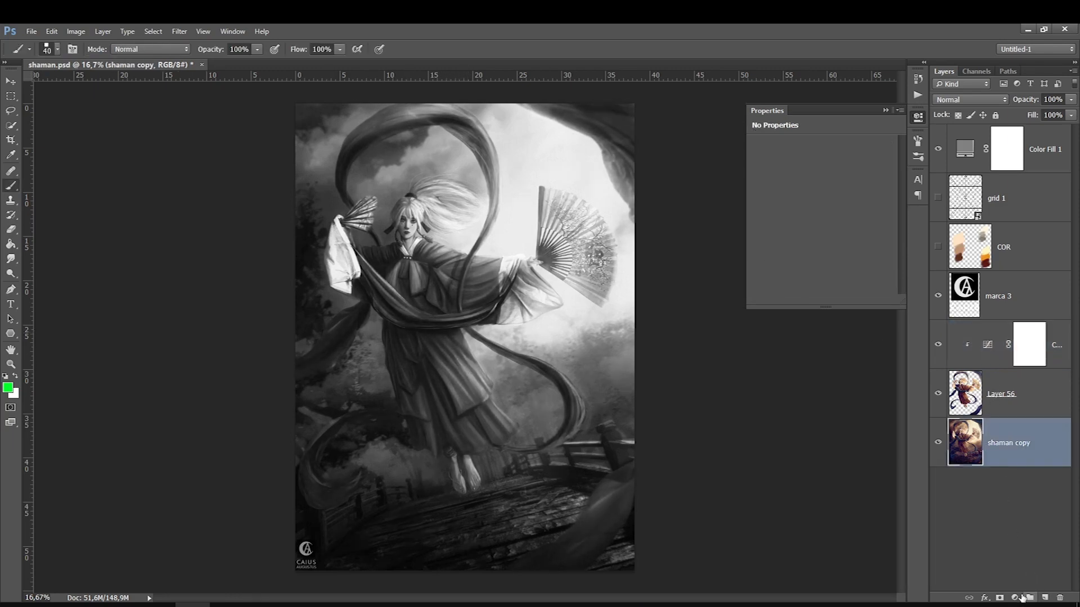
click(1015, 597)
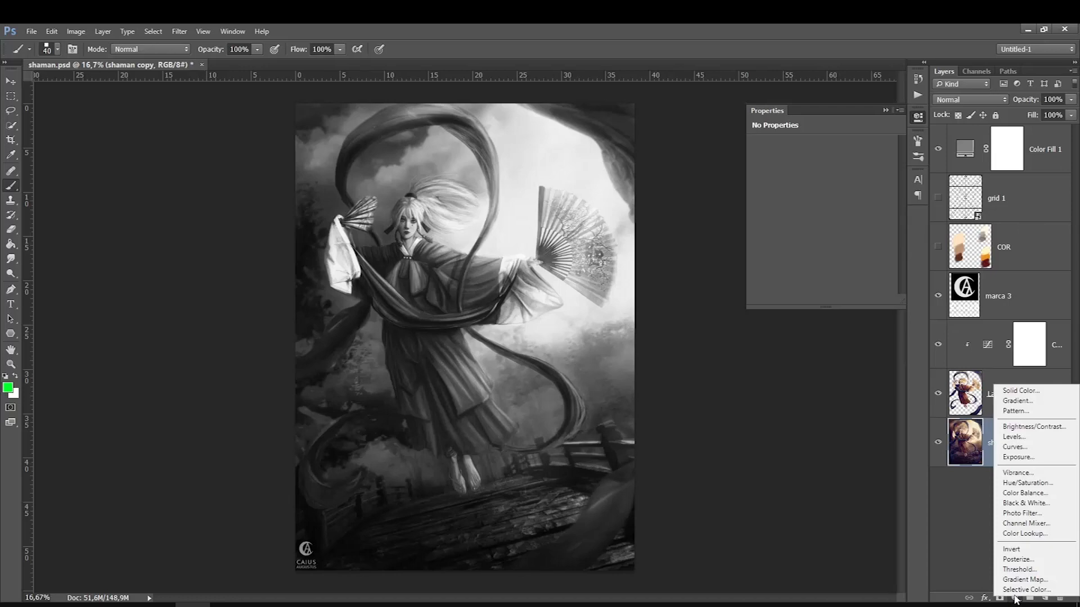
click(1013, 447)
Reshape the background's Curves adjustment by sampling tones on the image, lifting the darker midtones and lowering the highlights
click(762, 164)
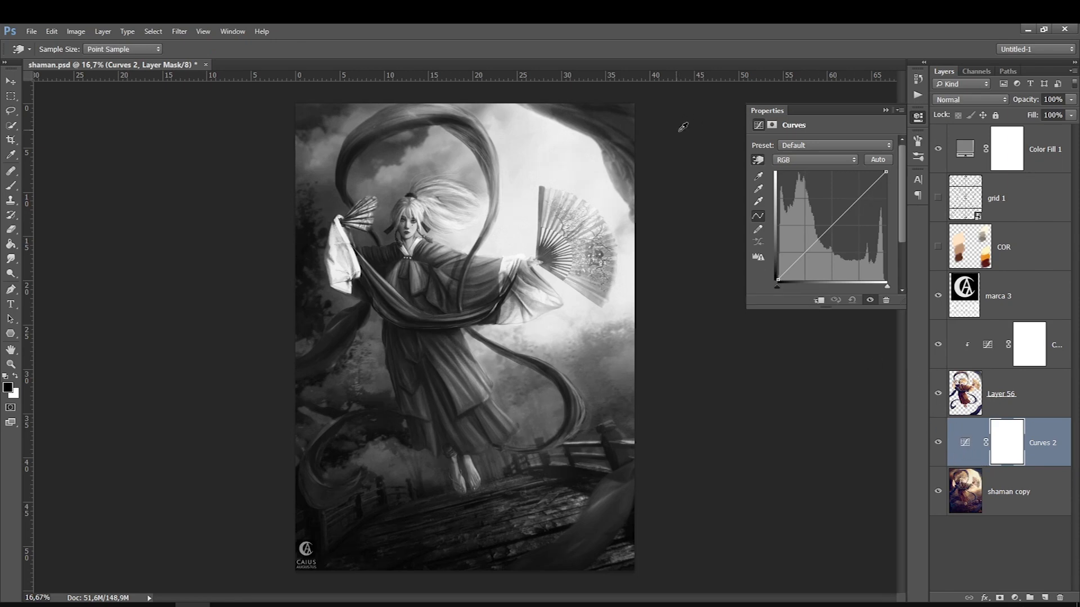
click(758, 162)
click(571, 471)
drag(571, 472, 574, 442)
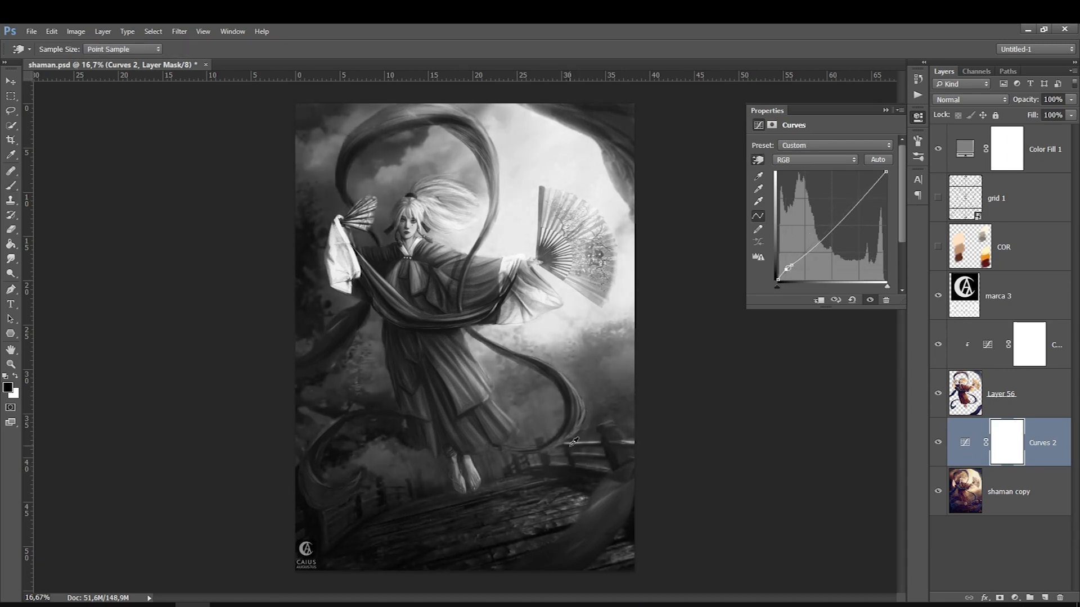
mouse_move(556, 335)
mouse_down()
mouse_move(547, 300)
mouse_move(541, 346)
mouse_up()
mouse_move(379, 463)
mouse_down()
mouse_move(373, 432)
mouse_move(373, 465)
mouse_up()
drag(377, 461, 378, 467)
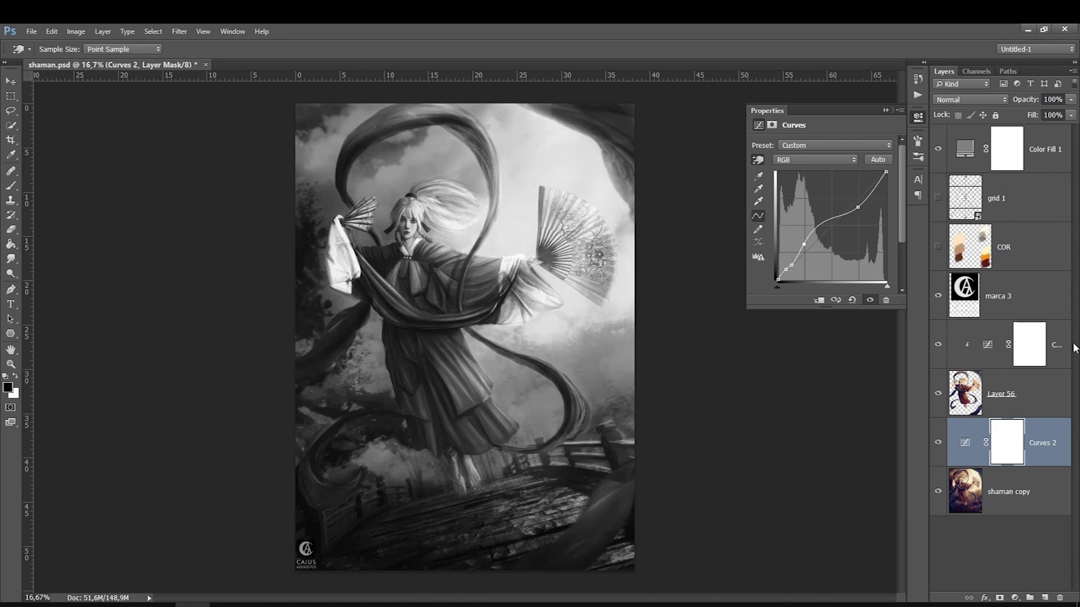
Add another Curves adjustment layer at the top of the layer stack, above the gray fill layer
click(1034, 363)
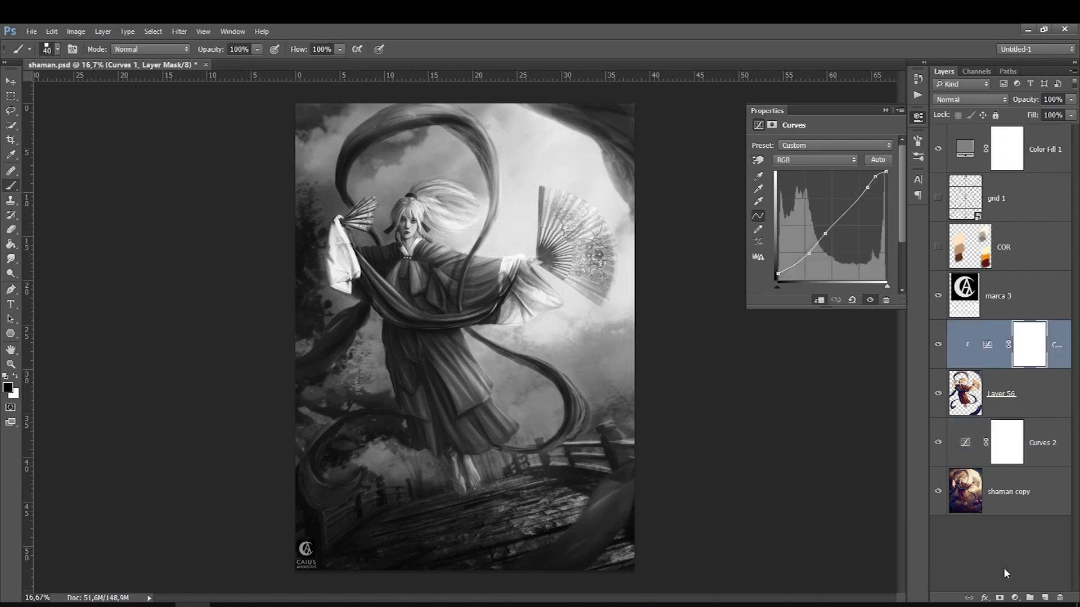
click(984, 598)
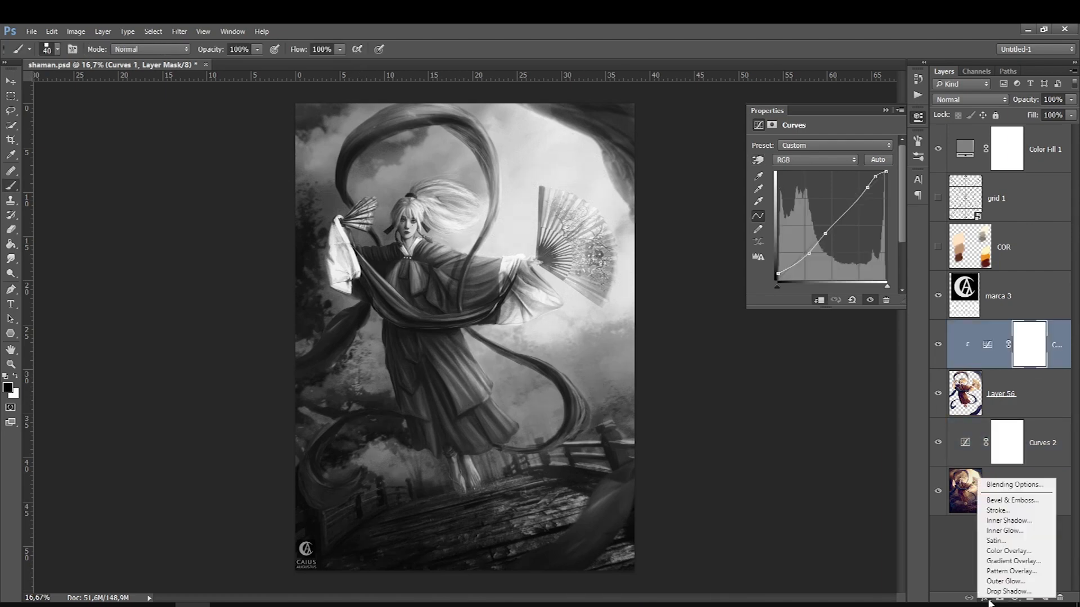
click(957, 522)
click(1015, 598)
click(1012, 451)
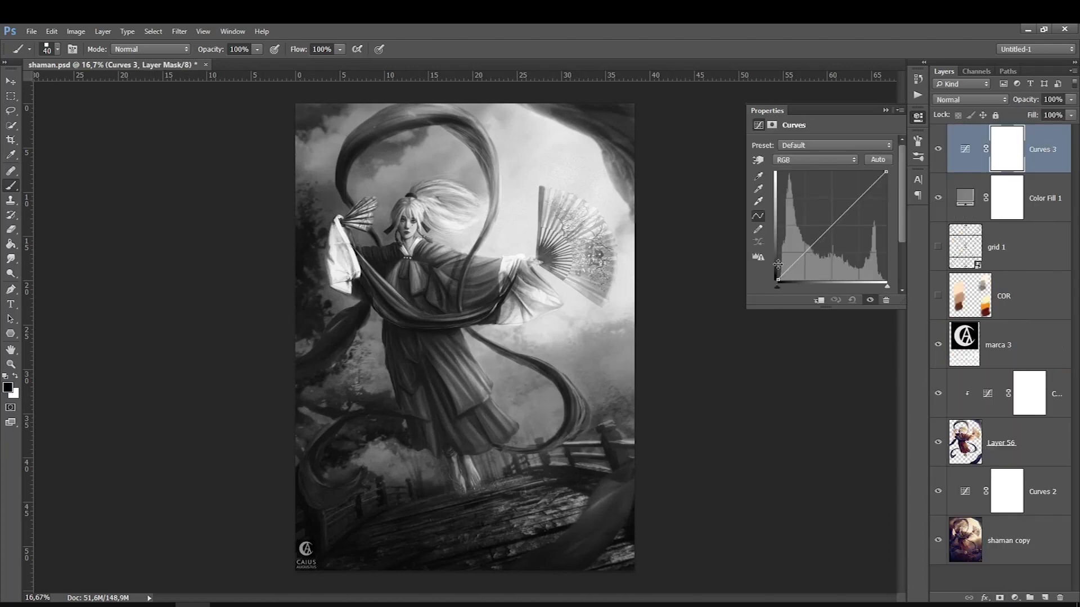
Raise the new curve's black point slightly and lift the dark and middle tones by sampling the figure on the image
drag(778, 279, 777, 270)
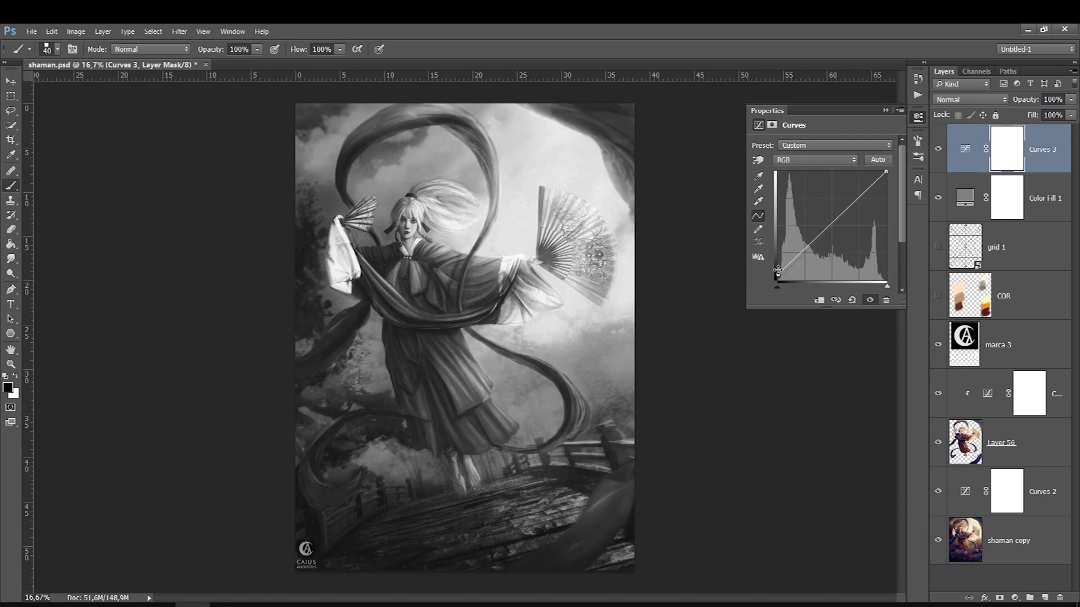
click(754, 161)
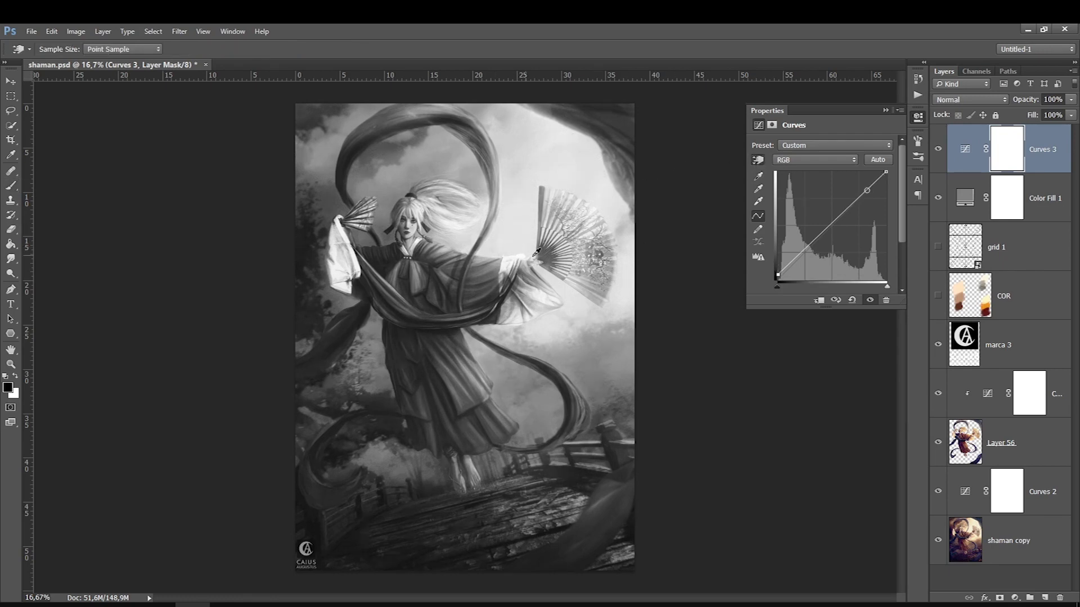
drag(545, 252, 544, 247)
drag(444, 377, 444, 368)
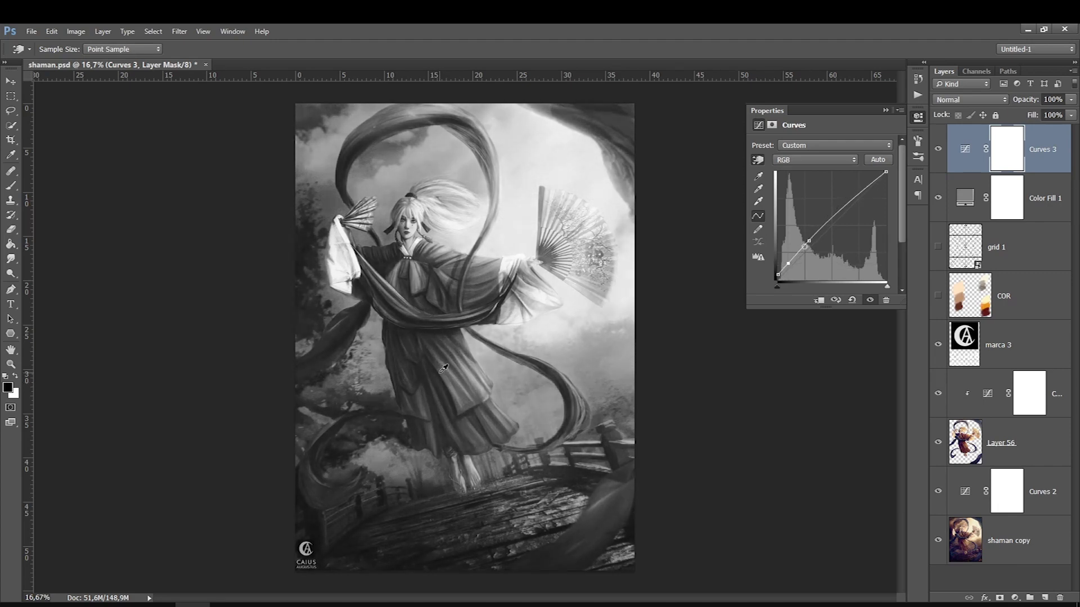
Move the topmost Curves layer below the gray fill layer and delete the grid 1, COR and marca 3 layers
drag(965, 150, 965, 369)
key(b)
click(1009, 192)
key(Delete)
key(Delete)
key(Delete)
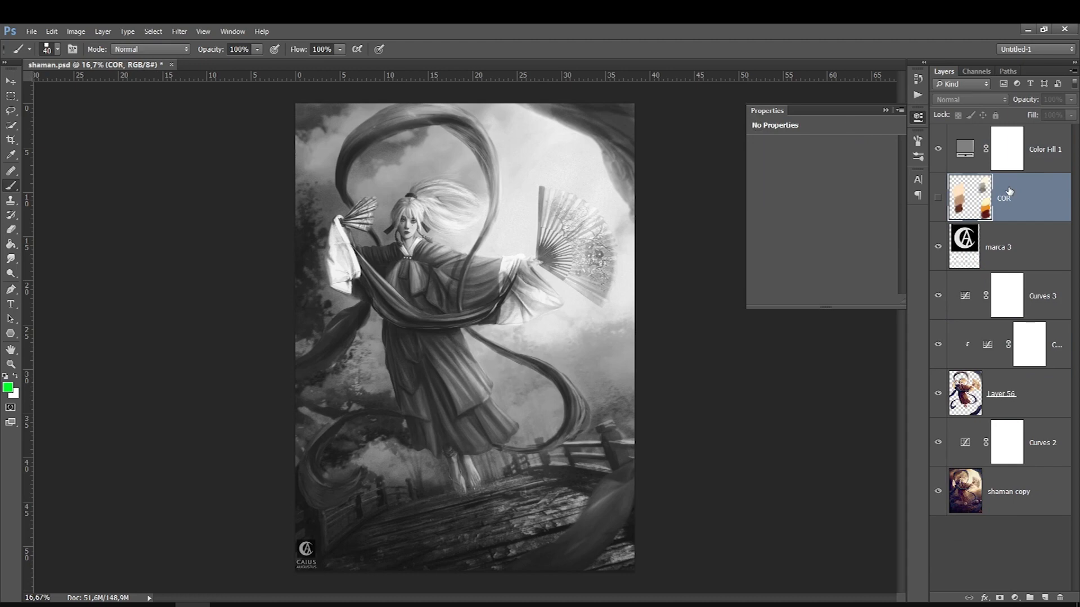
Check the effect of Curves 3 and slightly darken its shadows by sampling the dark sash across the robe
click(966, 148)
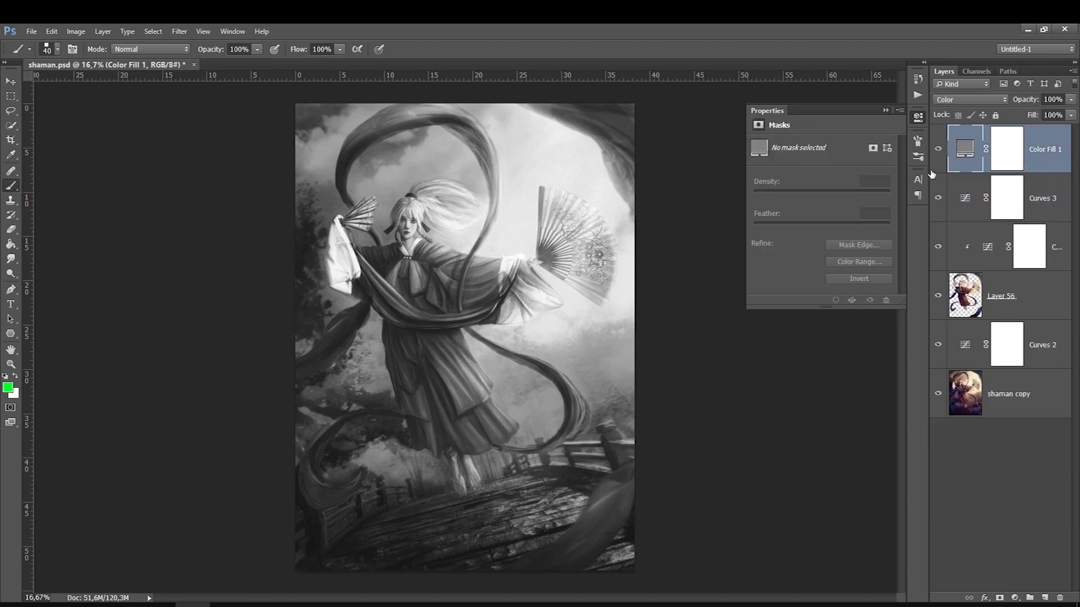
click(938, 198)
click(937, 198)
click(966, 199)
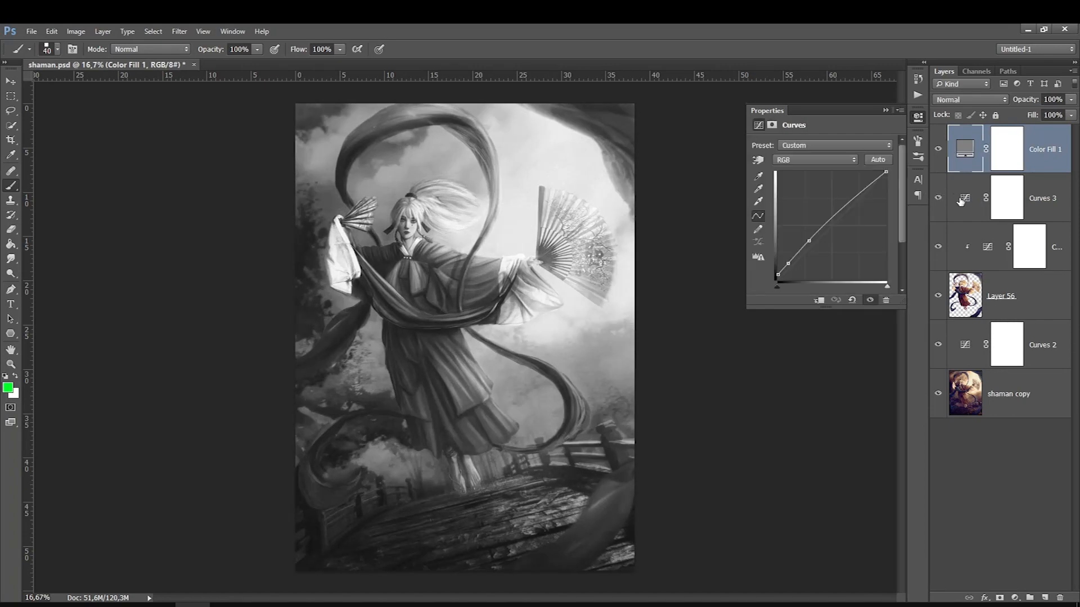
click(758, 160)
drag(429, 320, 427, 322)
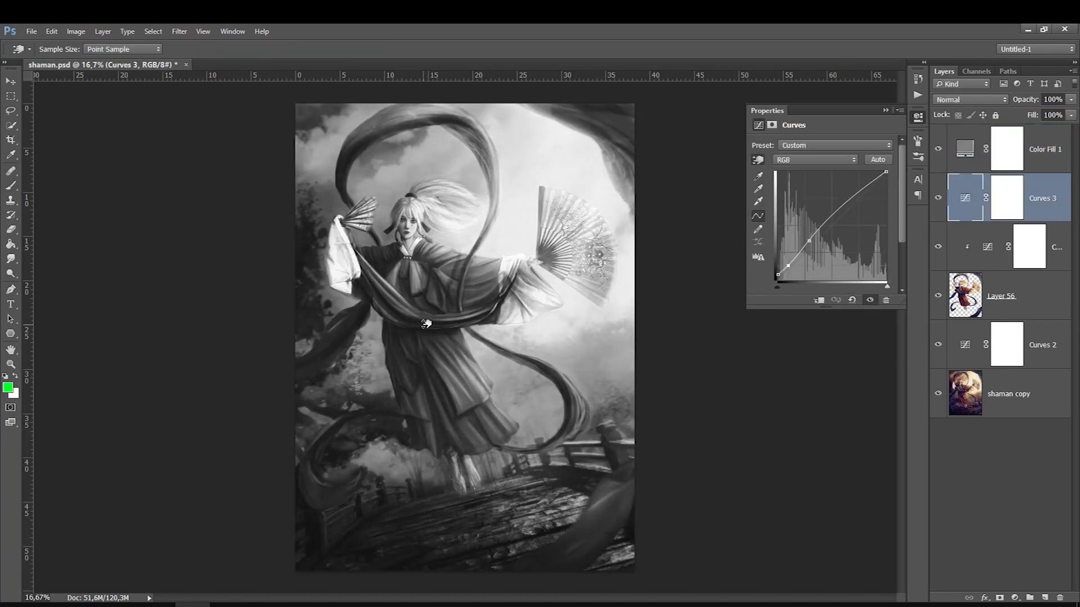
Hide the gray fill layer and compare the full-color result with the shaman copy layer shown alone
click(956, 155)
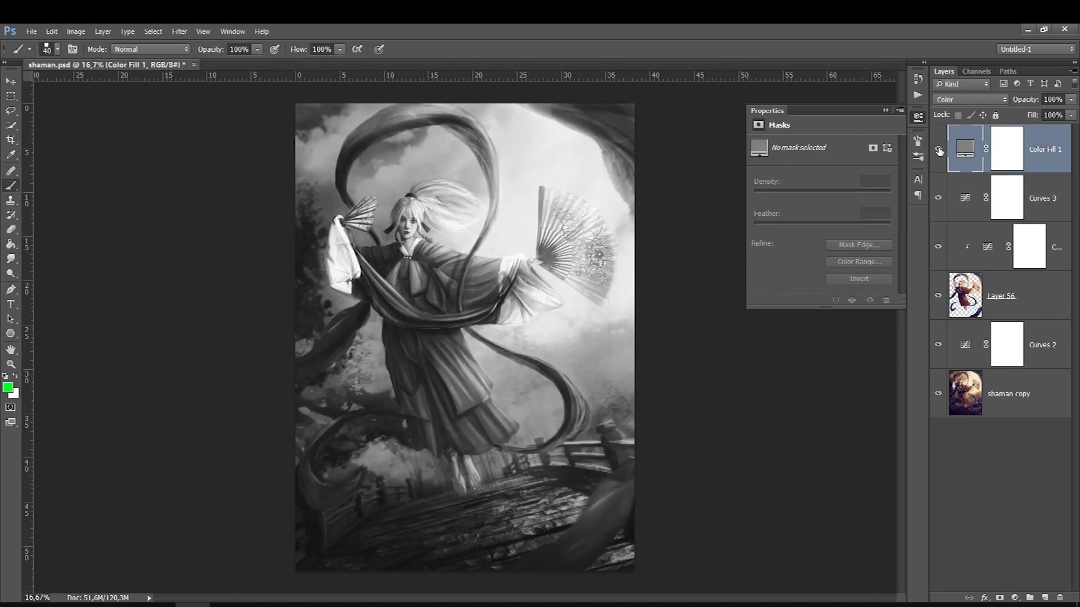
click(938, 150)
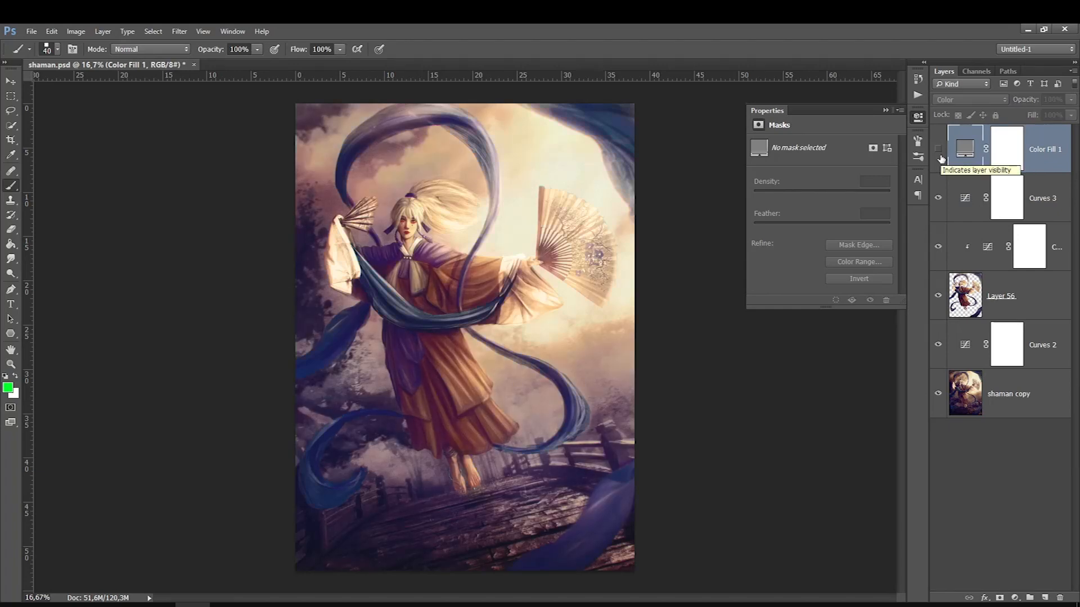
alt+click(939, 398)
alt+click(938, 398)
alt+click(938, 399)
alt+click(938, 399)
alt+click(938, 398)
alt+click(938, 398)
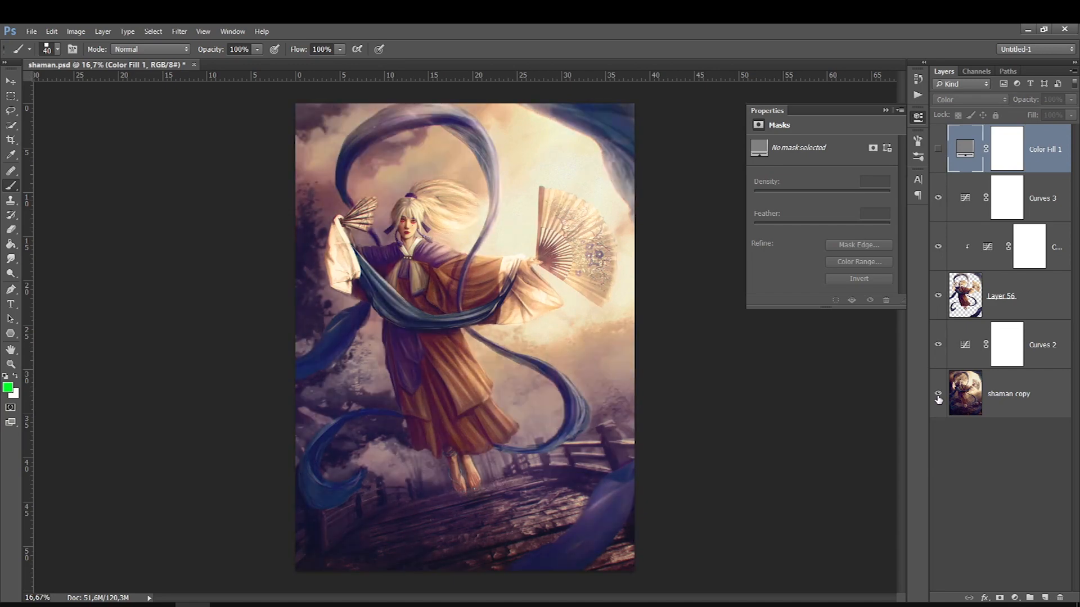
alt+click(938, 399)
alt+click(938, 399)
Group all the layers above shaman copy, from Curves 2 up to Color Fill 1
click(1027, 397)
click(1032, 354)
shift+click(1020, 165)
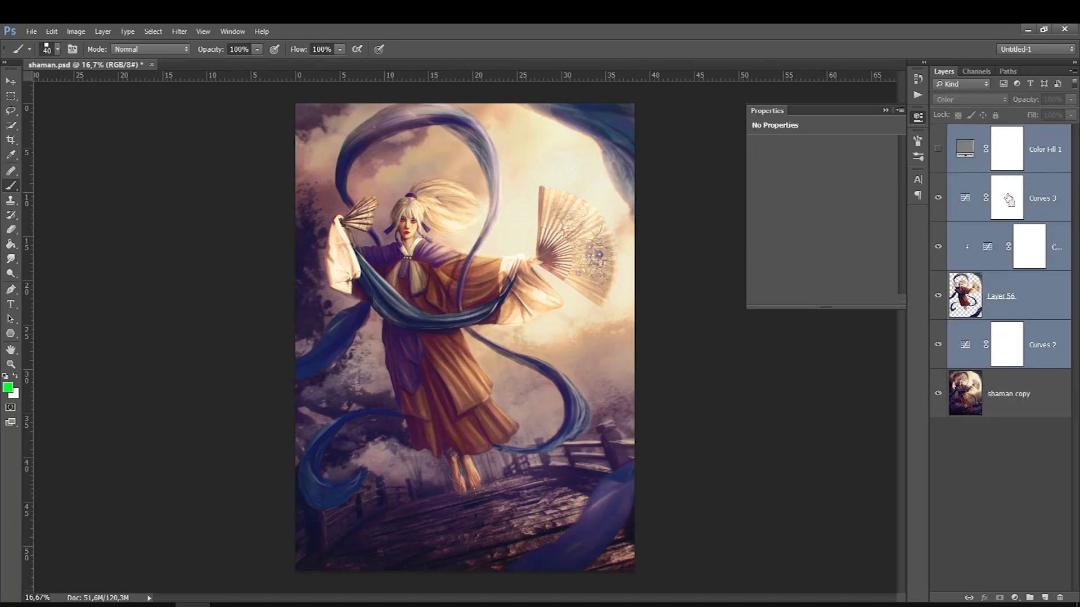
key(ctrl+g)
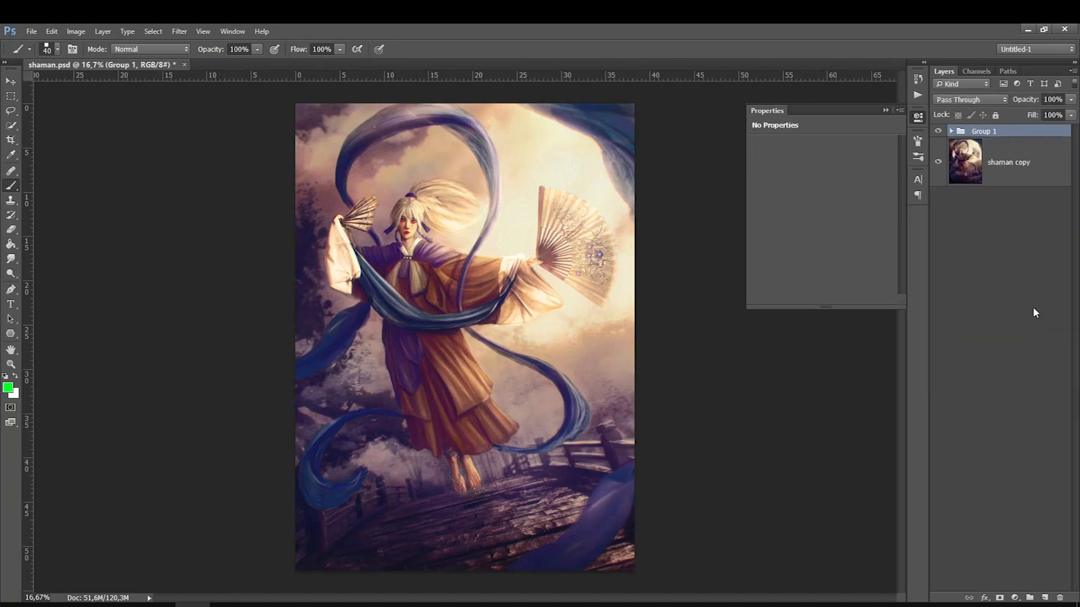
Set the adjustment group's opacity to 55% and compare the illustration with and without the group
click(1071, 99)
drag(1072, 113, 1046, 116)
click(938, 131)
click(938, 132)
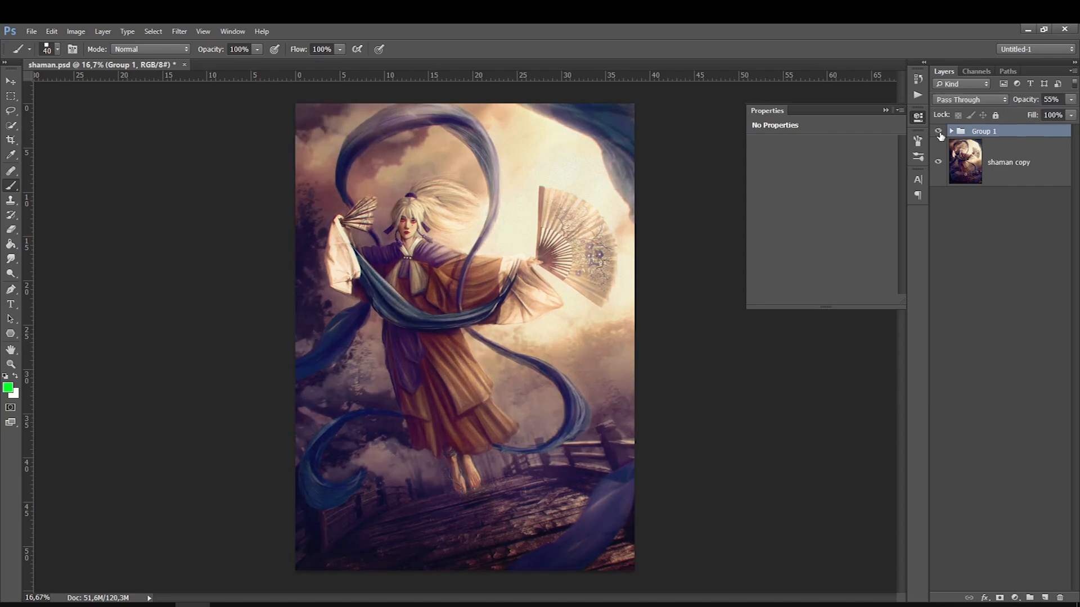
click(938, 131)
click(938, 131)
click(886, 110)
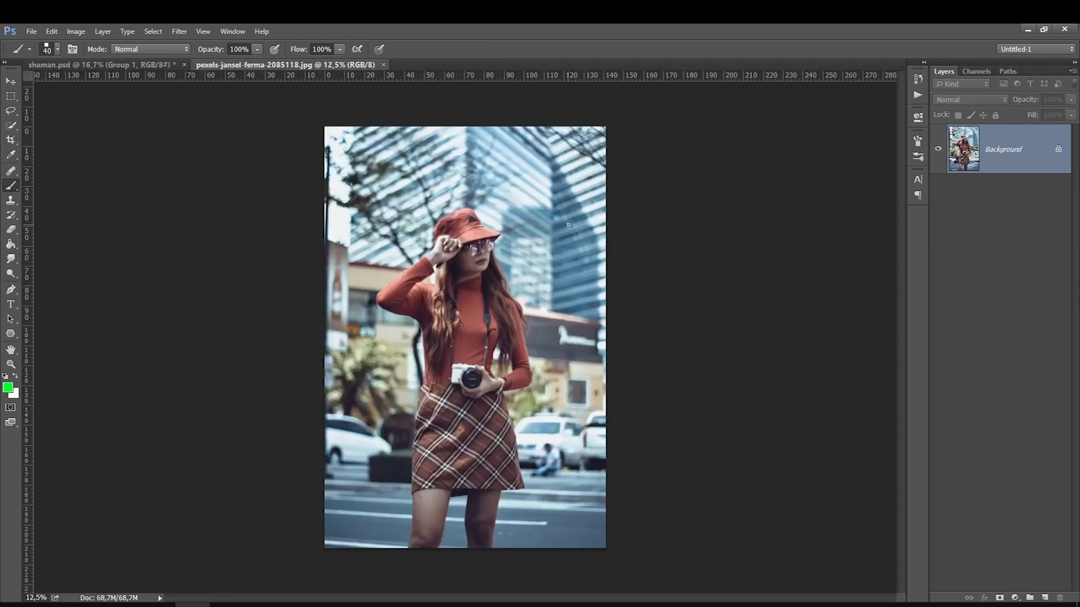
Duplicate the street photo's Background layer and open the copy in the Camera Raw filter
key(ctrl+j)
click(179, 31)
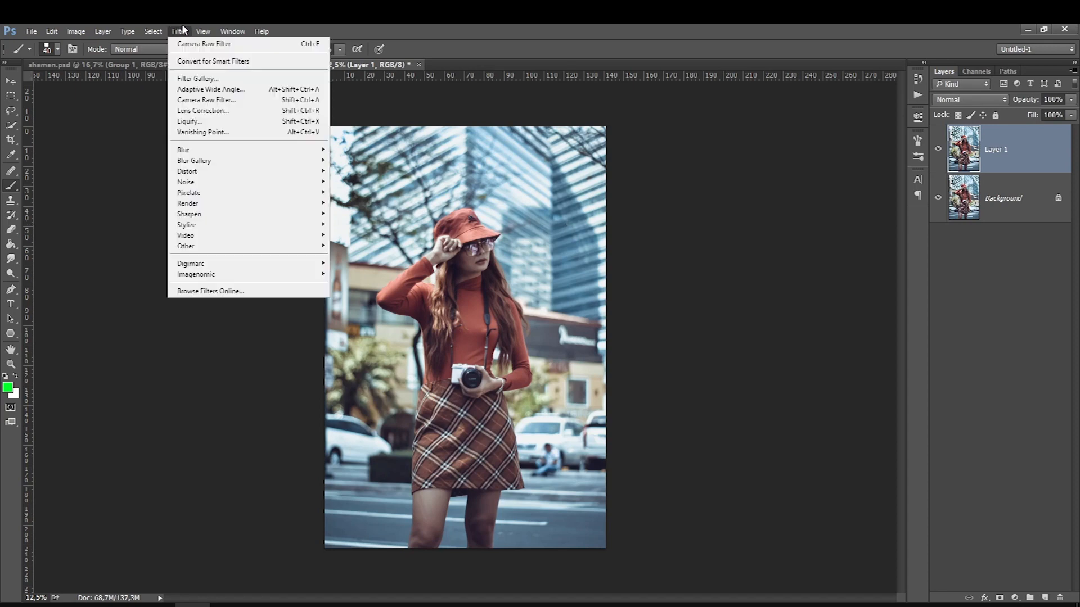
click(184, 100)
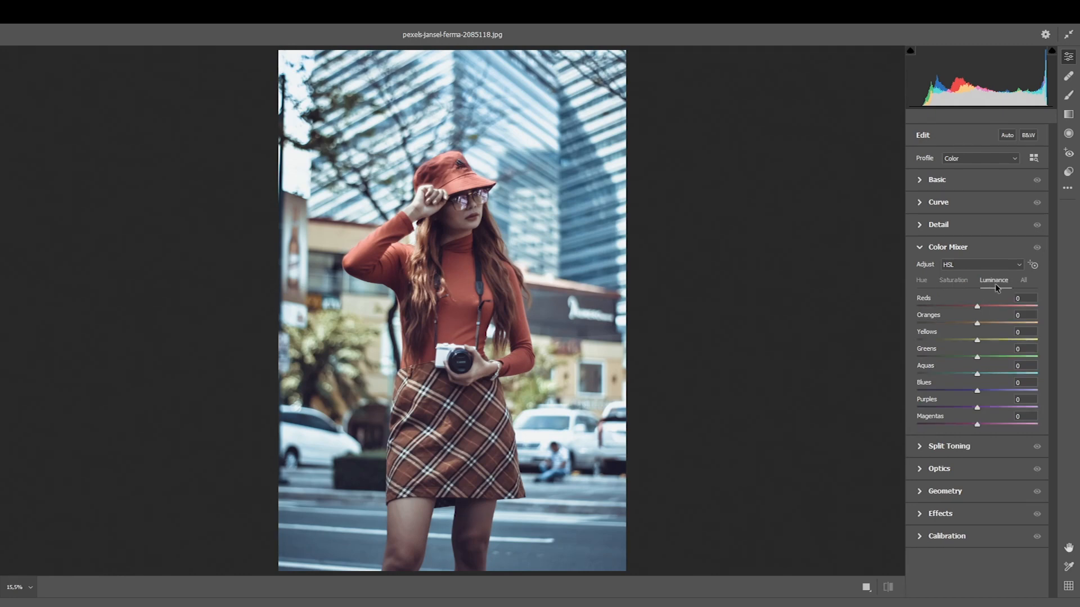
In the Color Mixer, set luminance to Reds +91 and Oranges +53, and saturation to Reds +65 and Oranges +48
drag(992, 305, 1008, 323)
click(922, 281)
click(953, 280)
drag(976, 307, 1016, 308)
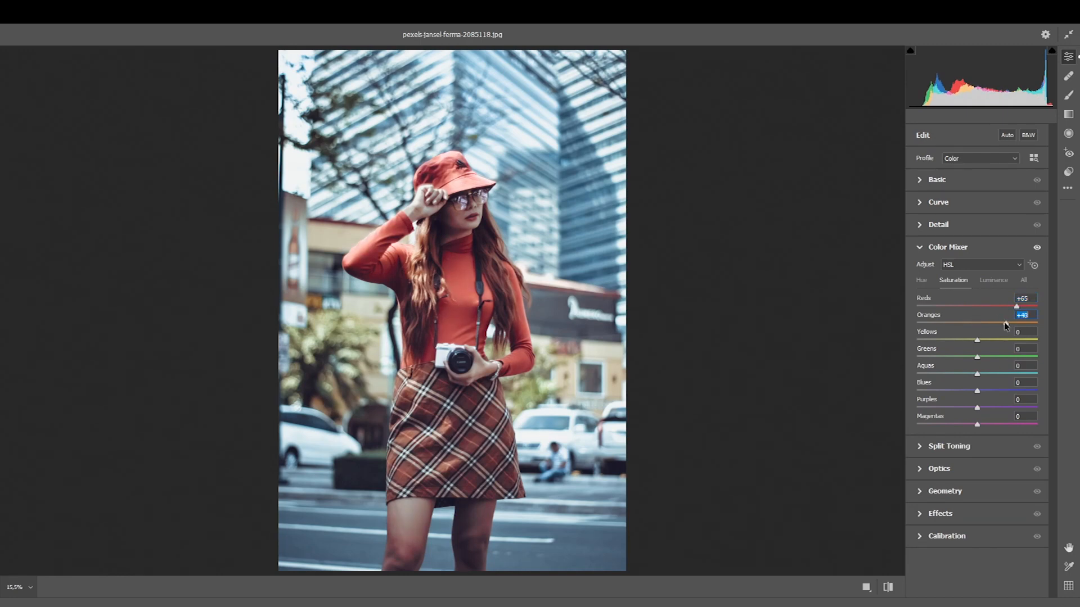
Set the luminance of Yellows to +14, Greens -67, Aquas -63, Blues -44, Purples -35 and Magentas -6
click(993, 280)
drag(976, 340, 970, 423)
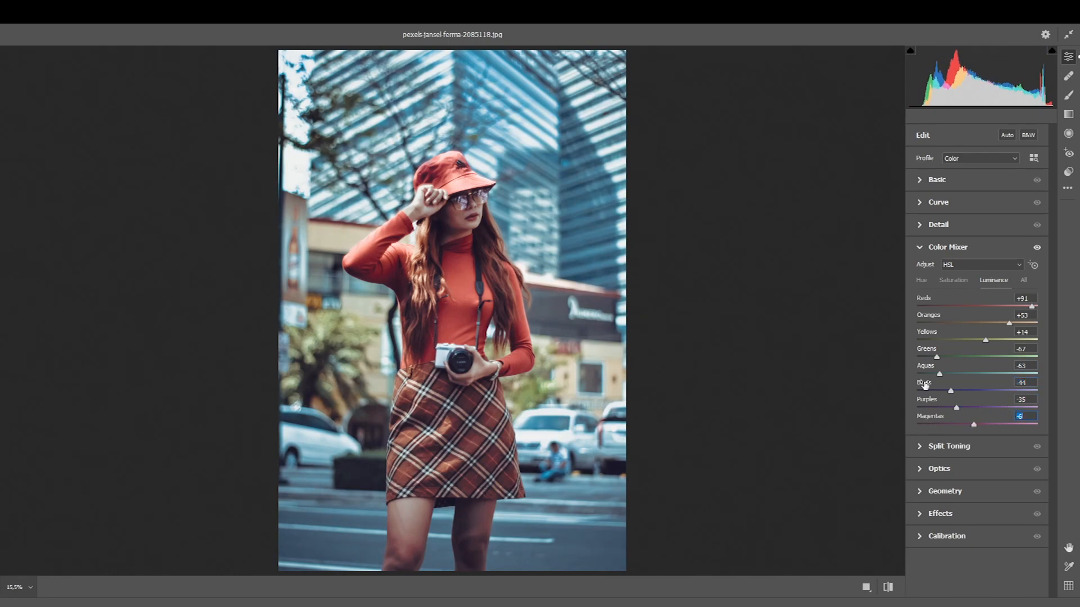
Set the saturation of Aquas to +21 and Blues to +19, and apply the Camera Raw filter
click(950, 280)
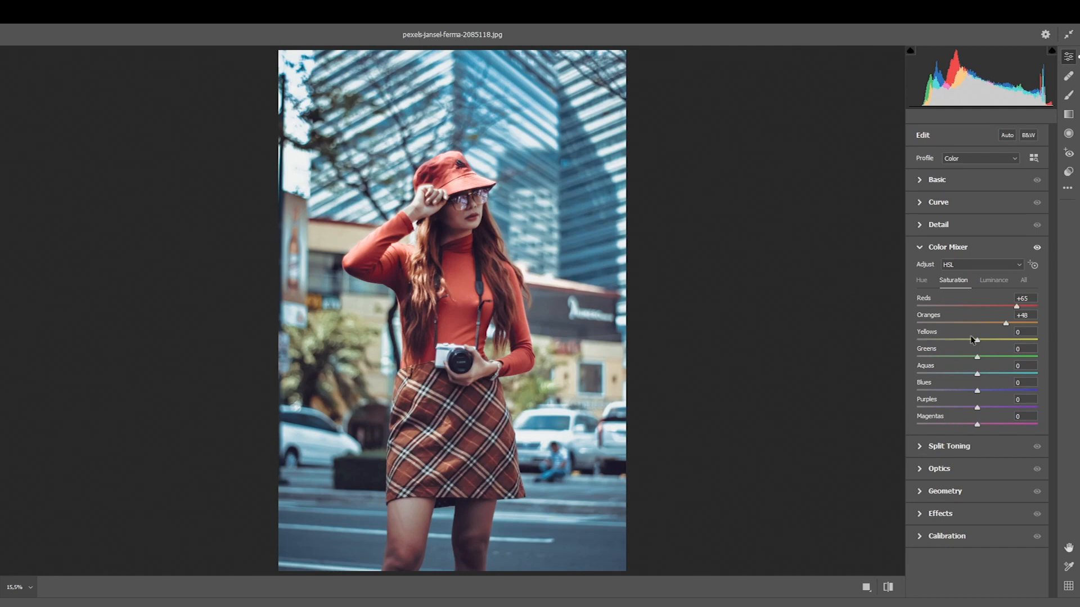
mouse_move(976, 373)
mouse_down()
mouse_move(1006, 371)
mouse_move(991, 372)
mouse_up()
drag(977, 390, 988, 390)
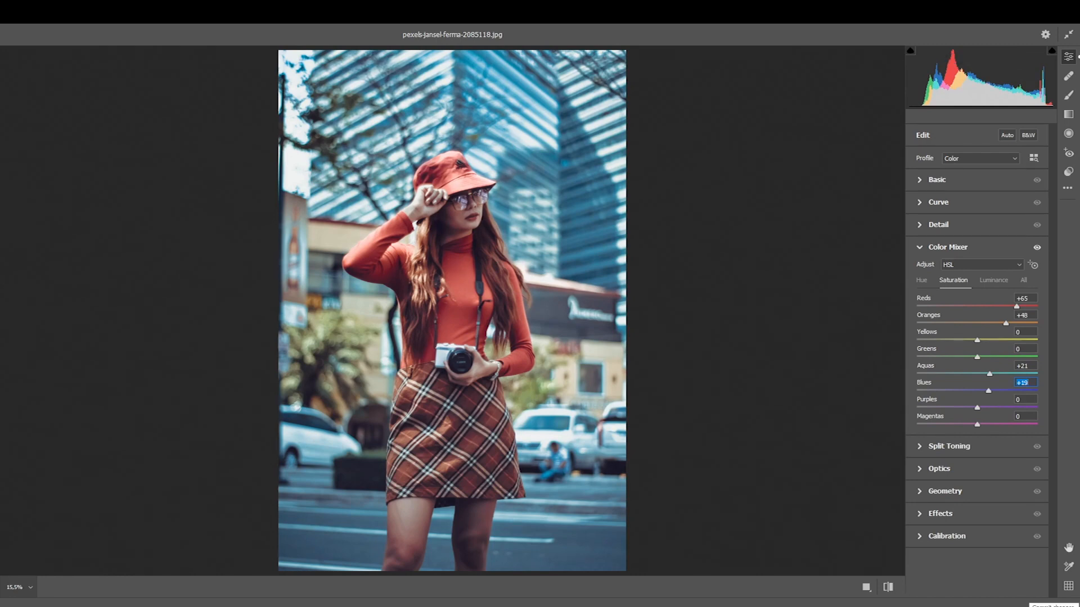
click(1054, 606)
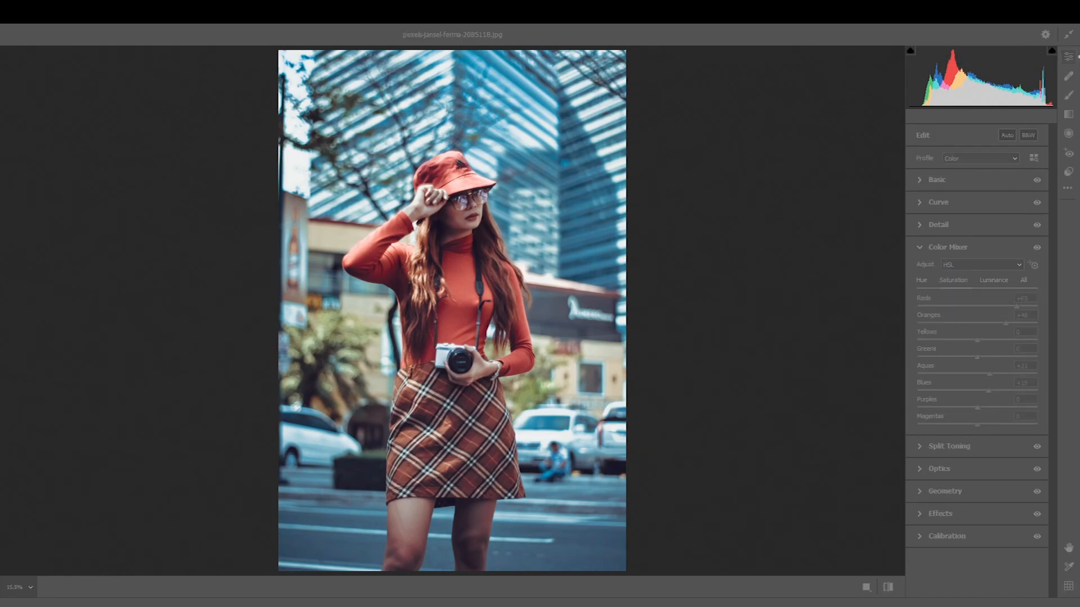
Compare the street photo with and without the color-adjusted Layer 1
click(939, 150)
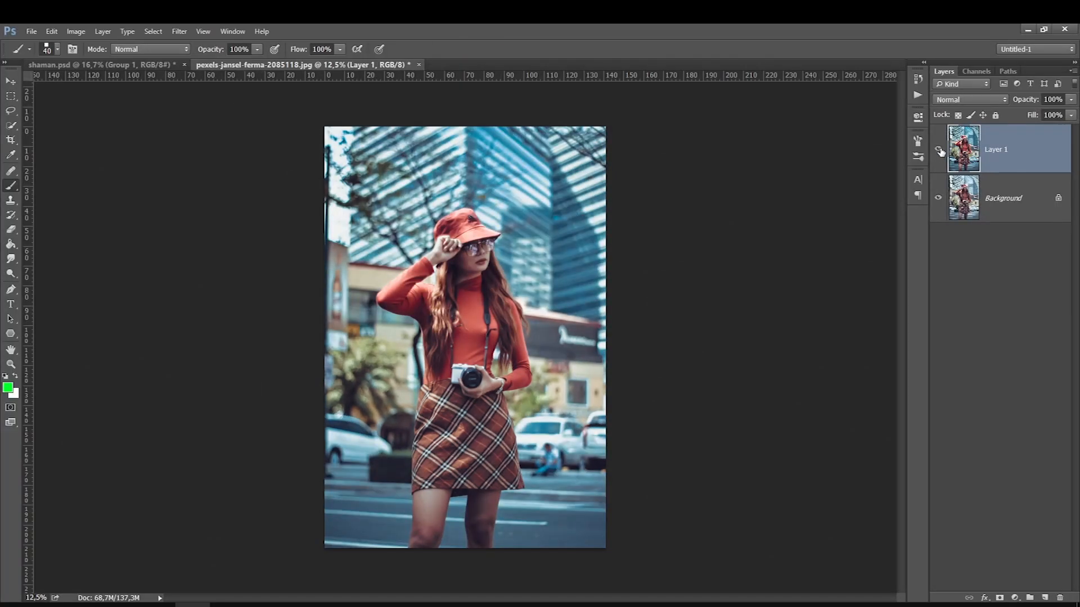
click(939, 151)
click(940, 150)
click(939, 150)
click(939, 150)
click(940, 150)
click(939, 150)
click(939, 151)
click(939, 150)
click(940, 150)
click(939, 151)
click(940, 150)
click(939, 150)
click(939, 151)
click(939, 150)
Add a gray Solid Color fill layer with 0% saturation and 50% brightness above Layer 1, using the Color blend mode
click(1015, 598)
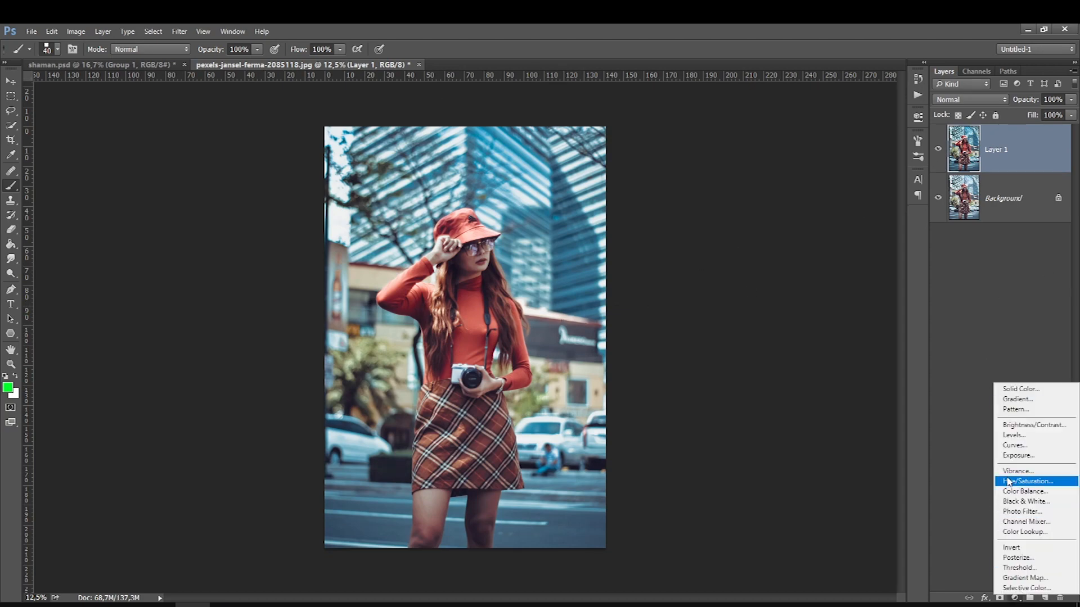
click(1019, 388)
double_click(898, 336)
text(50)
double_click(893, 321)
text(0)
click(933, 226)
click(970, 100)
click(944, 365)
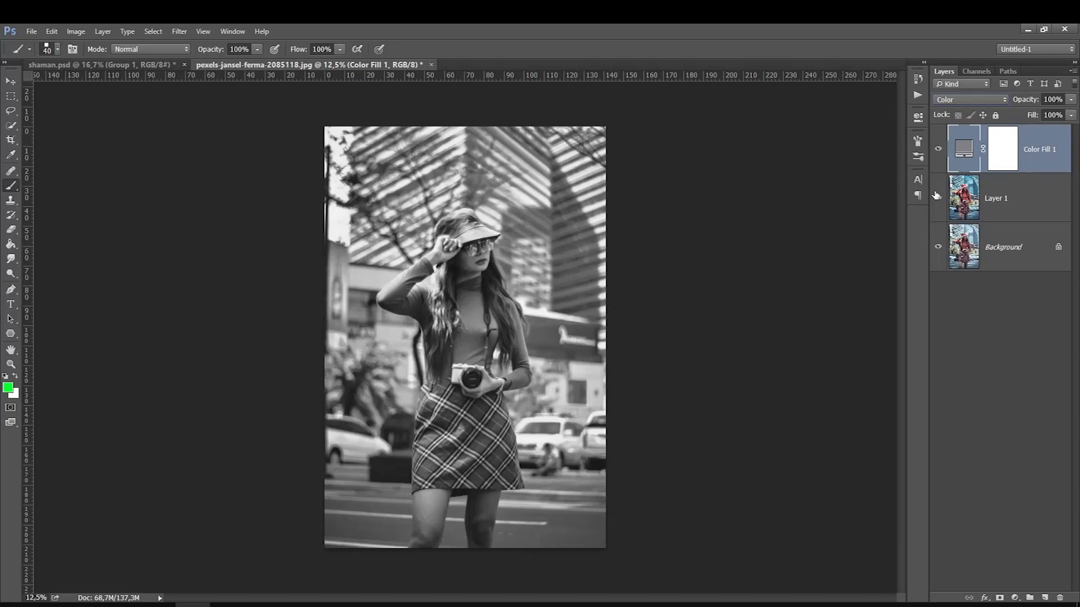
Compare the photo's grayscale values with and without Layer 1, and return to the shaman.psd document
click(936, 195)
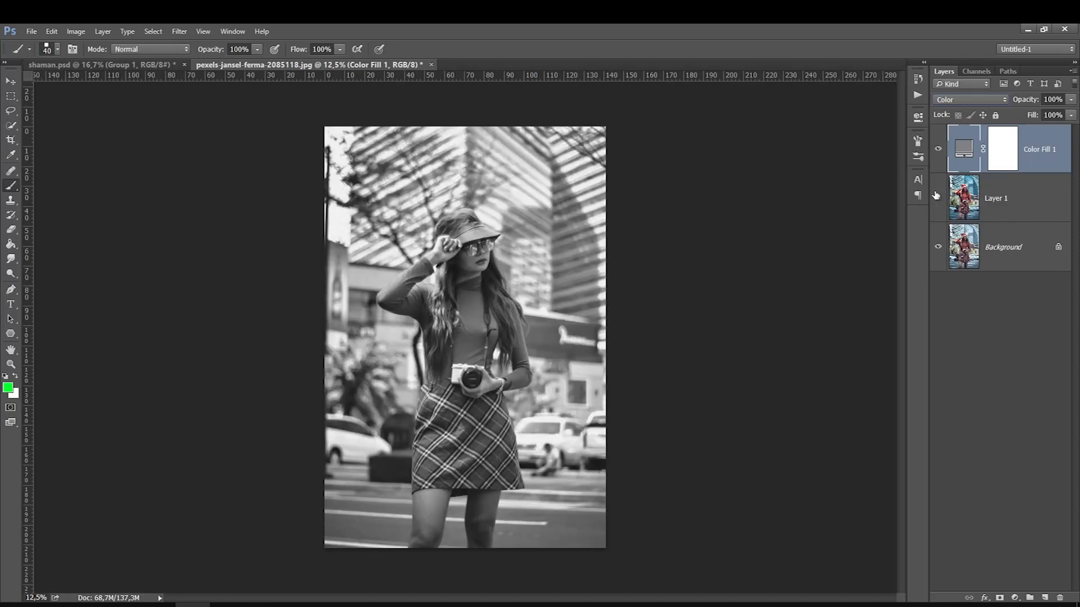
click(936, 196)
click(936, 195)
click(936, 195)
click(936, 196)
click(936, 196)
click(936, 196)
click(935, 195)
click(936, 195)
click(935, 196)
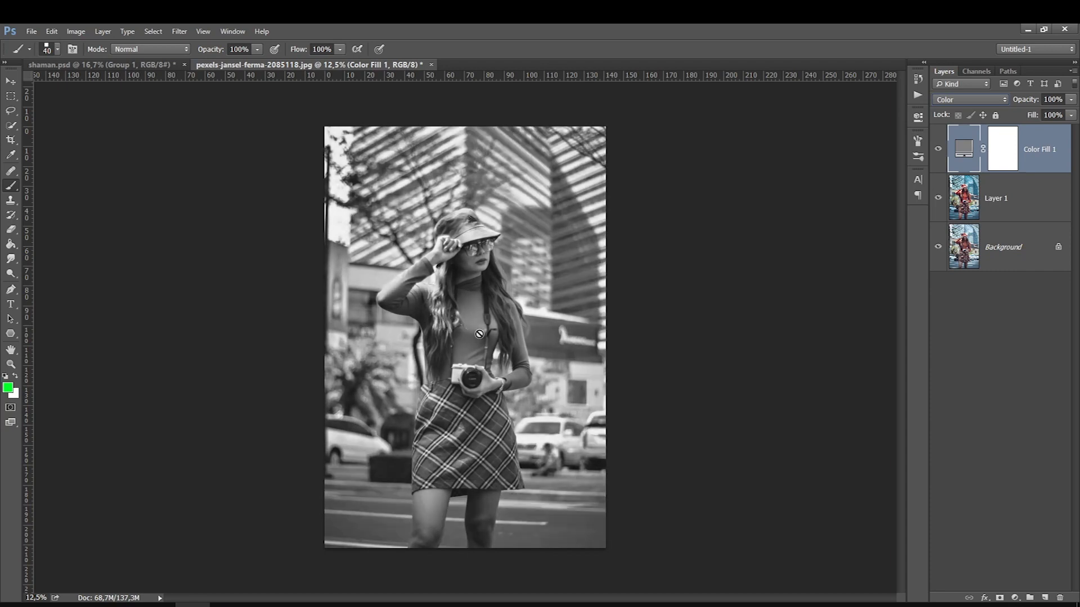
click(938, 198)
click(938, 198)
click(938, 198)
click(938, 198)
click(938, 198)
click(939, 203)
click(144, 62)
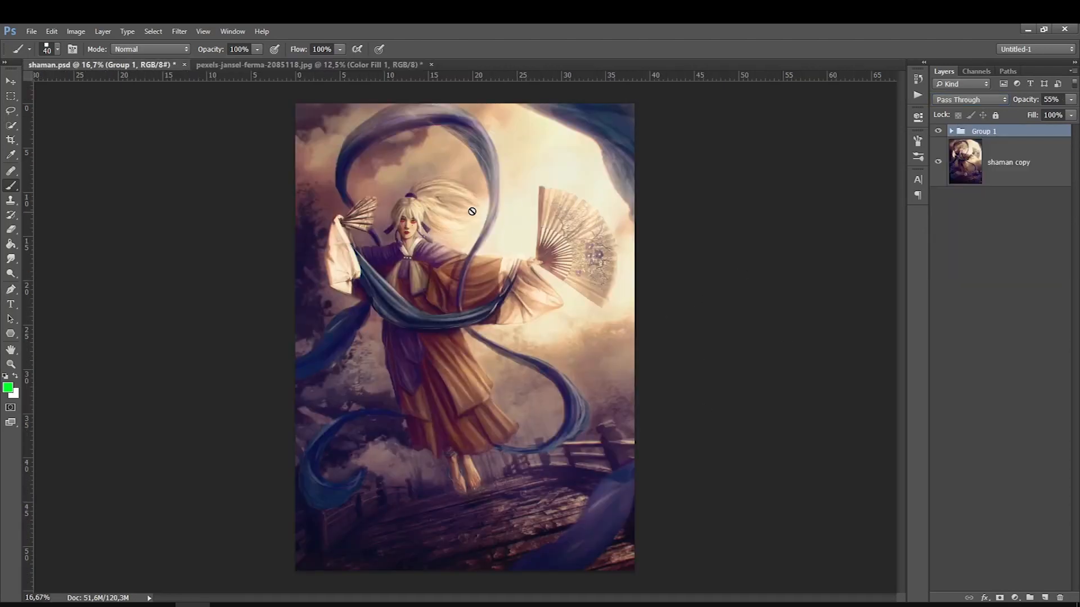
Compare the street photo's grayscale values with and without Layer 1, alongside the shaman.psd illustration
click(313, 64)
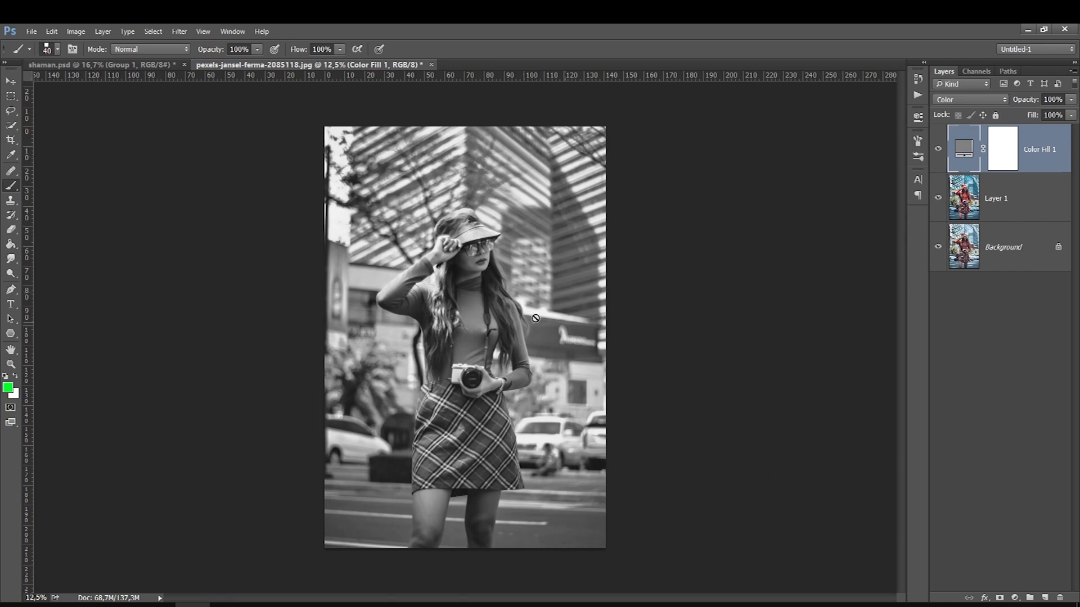
click(938, 200)
click(116, 64)
click(157, 65)
click(237, 67)
Hide the Color Fill 1 layer in the street photo and compare its colors with and without Layer 1
click(939, 149)
click(938, 198)
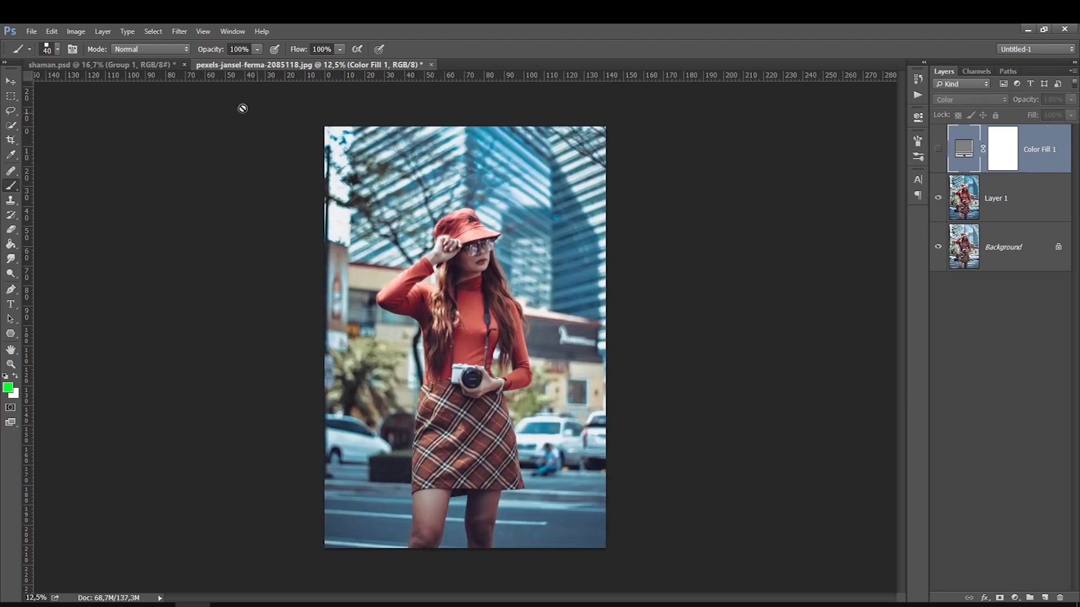
click(137, 66)
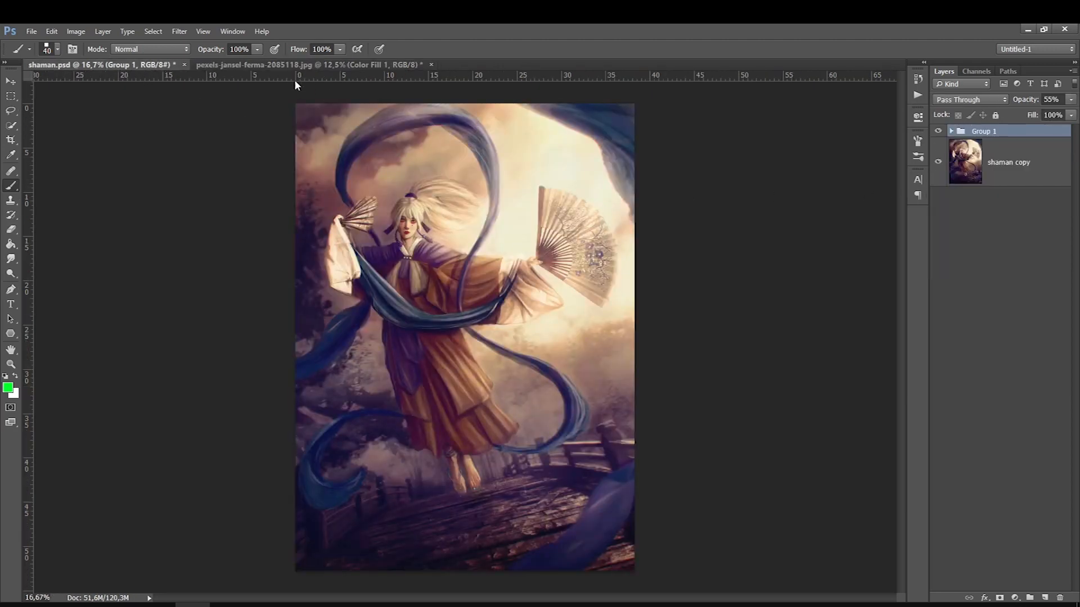
click(289, 66)
click(938, 196)
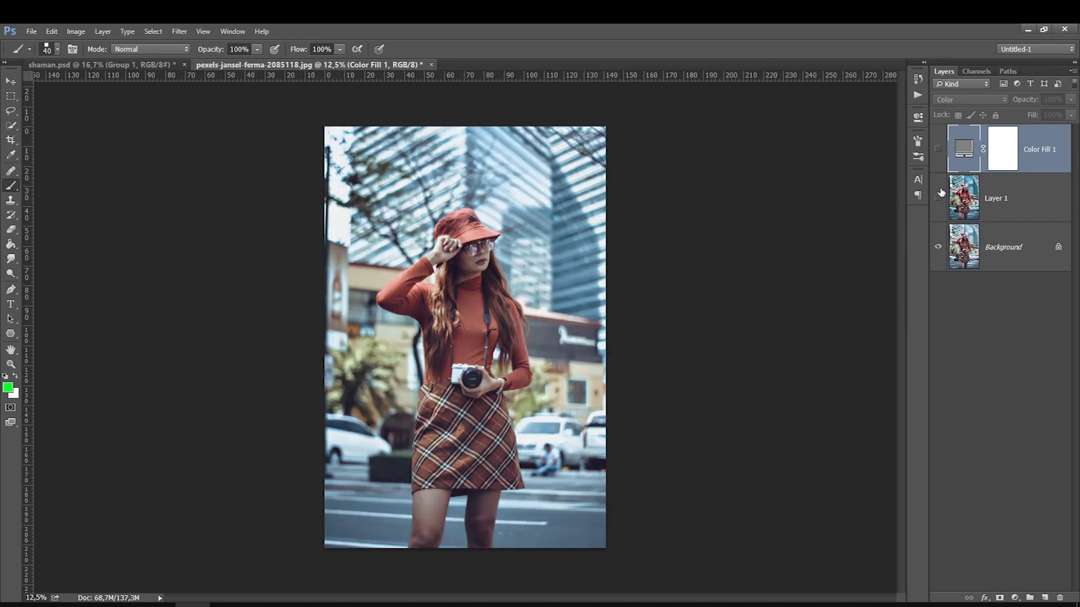
click(938, 197)
click(938, 197)
click(938, 197)
Add a Selective Color adjustment layer to the street photo, placed above the other layers
click(997, 220)
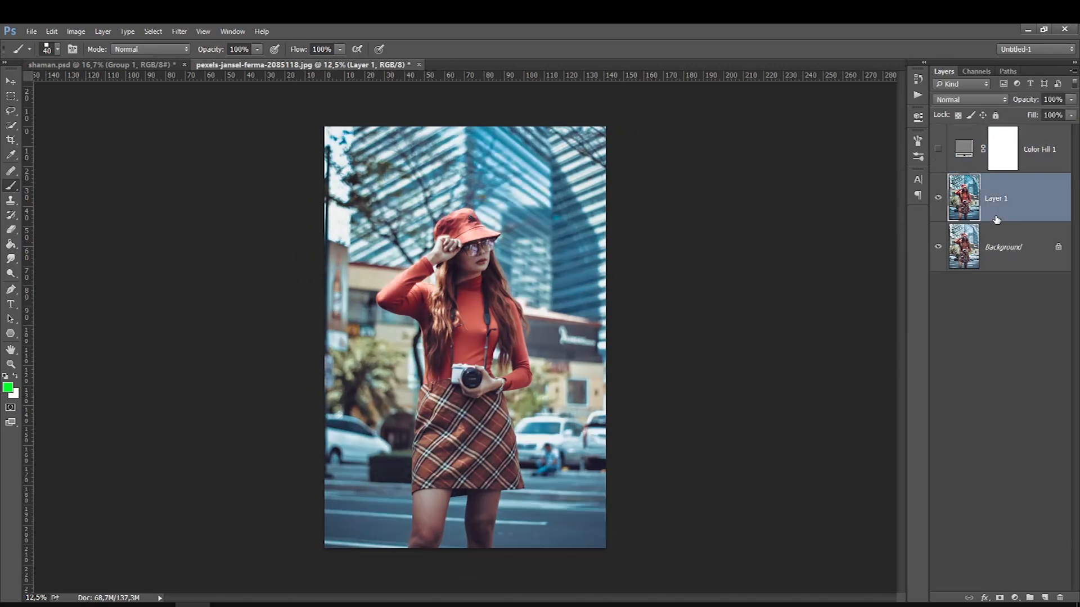
click(1013, 599)
click(988, 553)
click(1012, 599)
click(1006, 591)
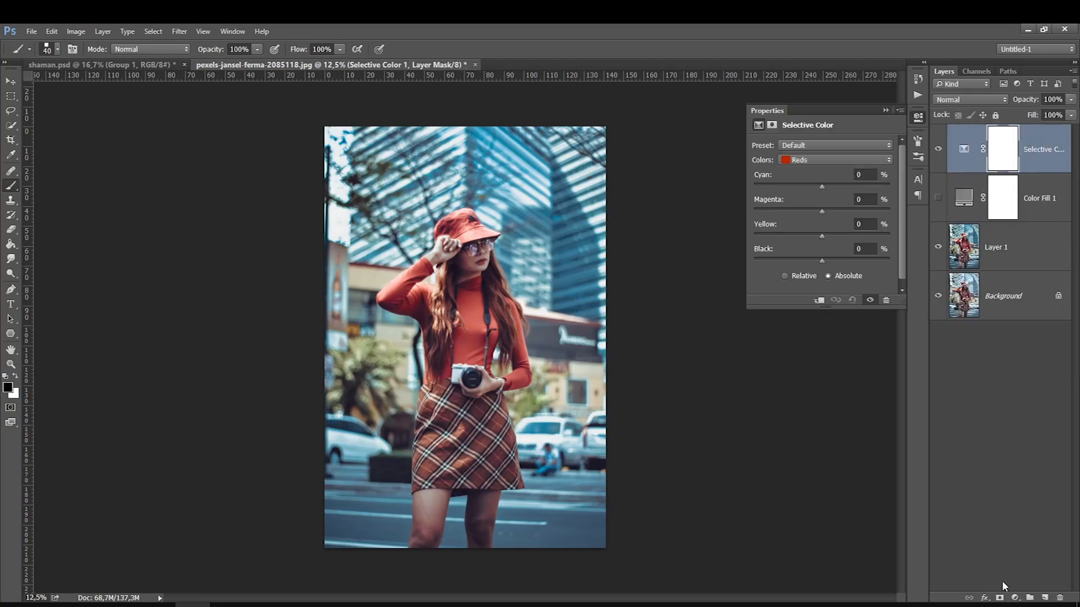
Set Cyan to -29% for the Reds in the Selective Color adjustment
scroll(866, 162, down, 1)
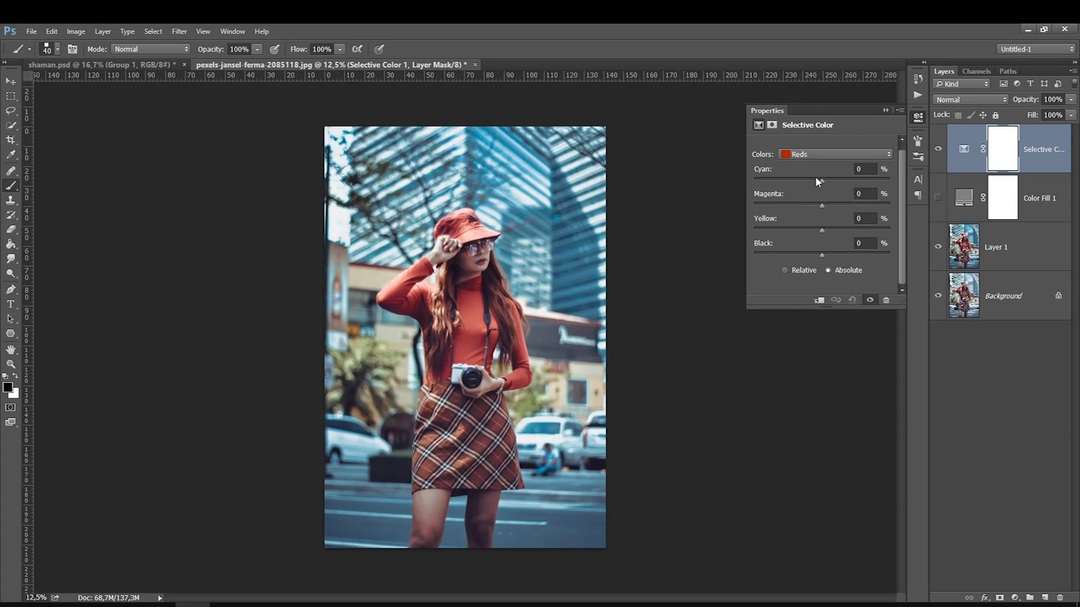
click(793, 155)
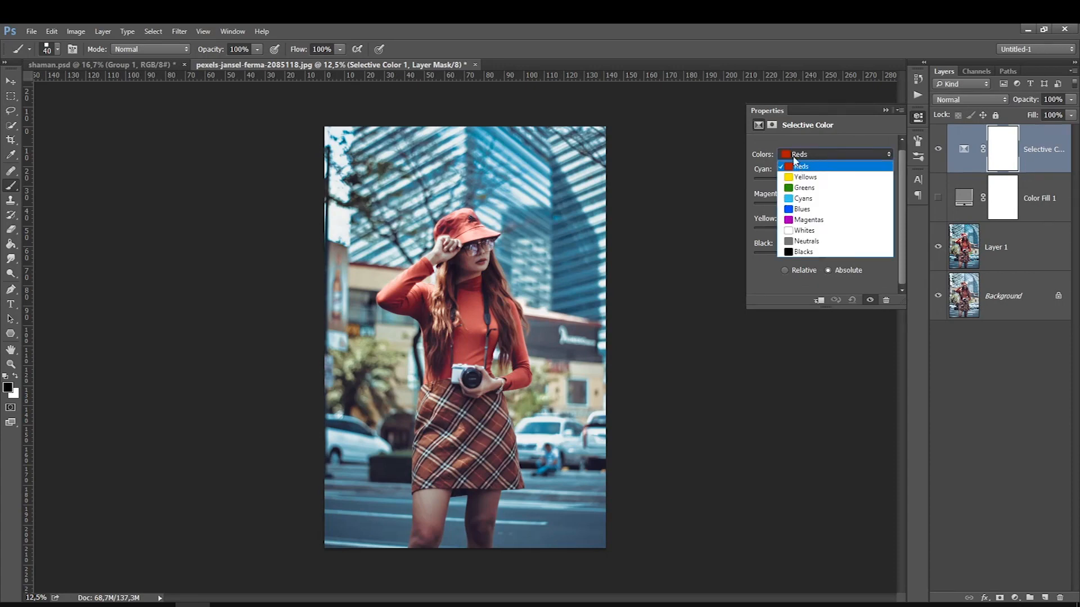
click(800, 167)
drag(821, 179, 886, 181)
mouse_move(809, 180)
mouse_down()
mouse_move(799, 180)
mouse_move(829, 178)
mouse_move(801, 183)
mouse_up()
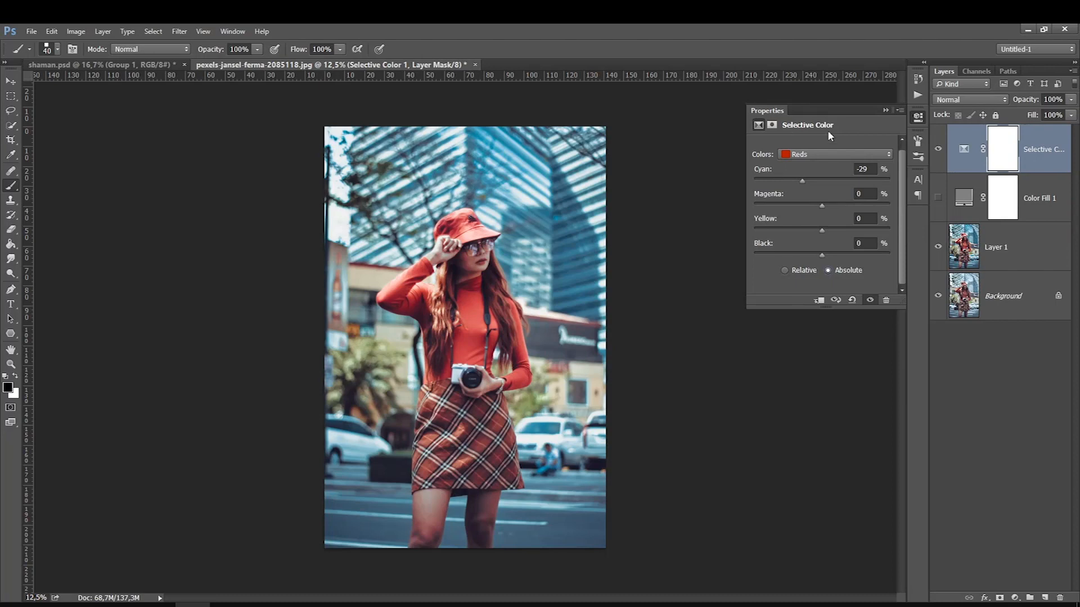
Set Cyan to +45% for the Cyans and compare the photo with and without the Selective Color layer
click(809, 154)
click(799, 209)
click(826, 154)
click(800, 196)
drag(828, 181, 852, 181)
click(938, 149)
click(938, 150)
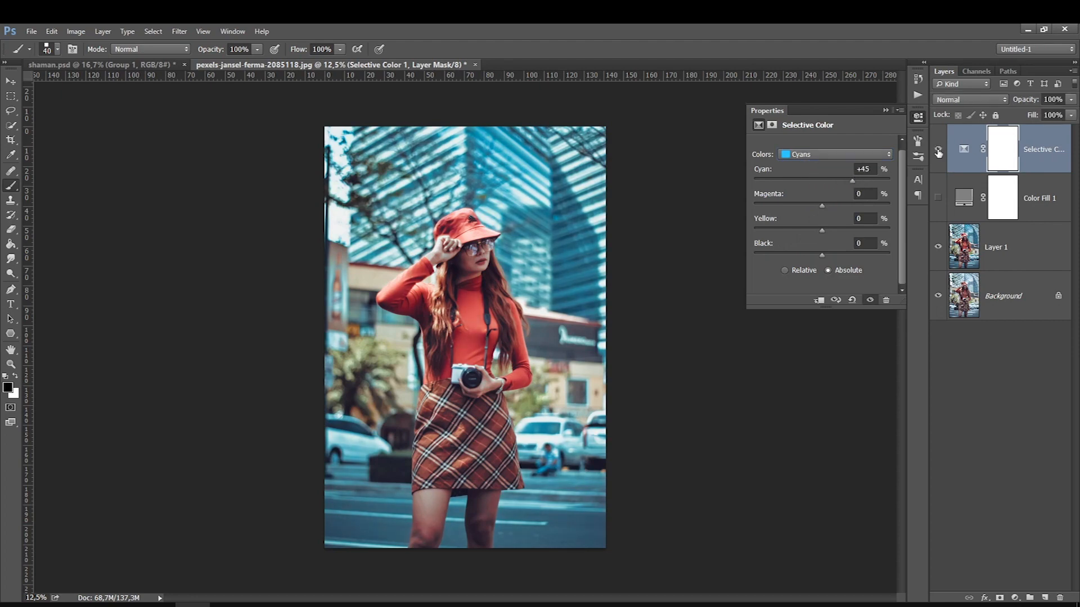
click(938, 149)
click(938, 150)
Add a Hue/Saturation adjustment layer above the Selective Color layer and set the Master saturation to -7
click(1015, 598)
click(1012, 510)
drag(805, 212, 807, 214)
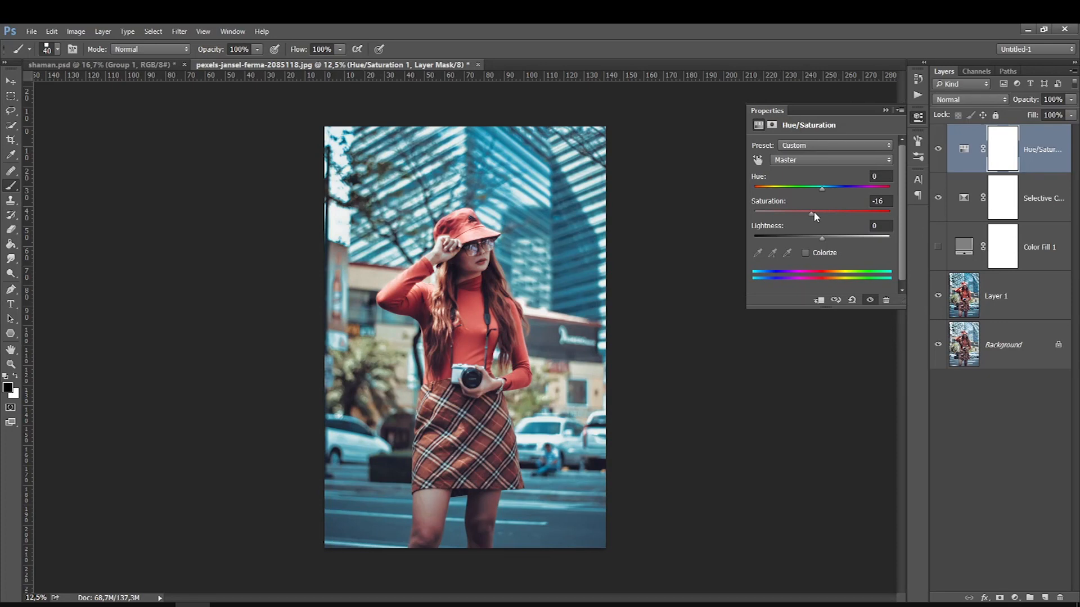
Set the saturation of the Reds to -14 in the Hue/Saturation adjustment
click(798, 160)
click(796, 179)
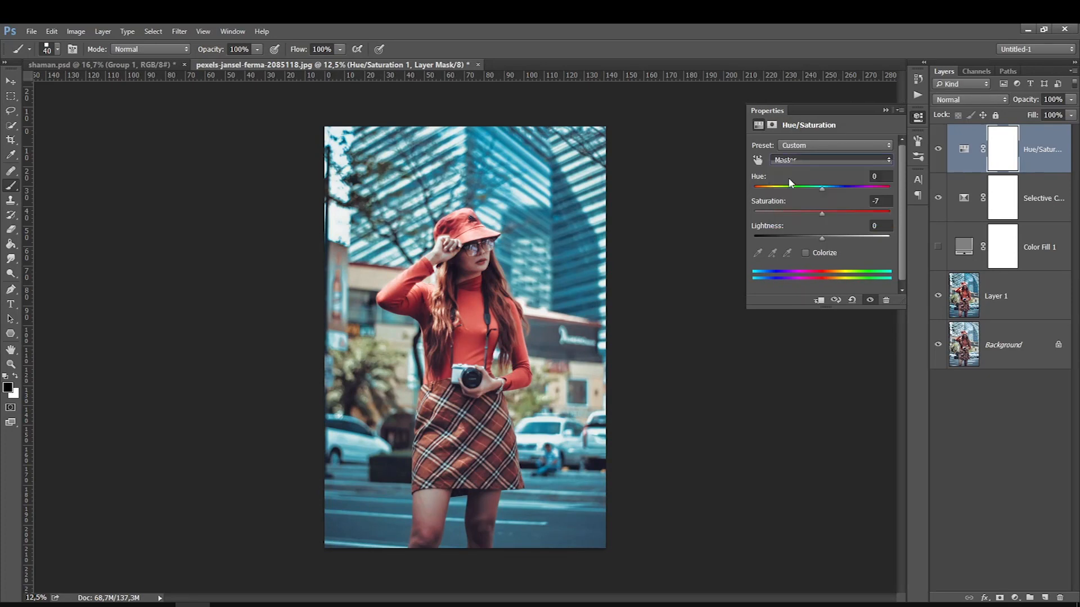
drag(820, 214, 813, 213)
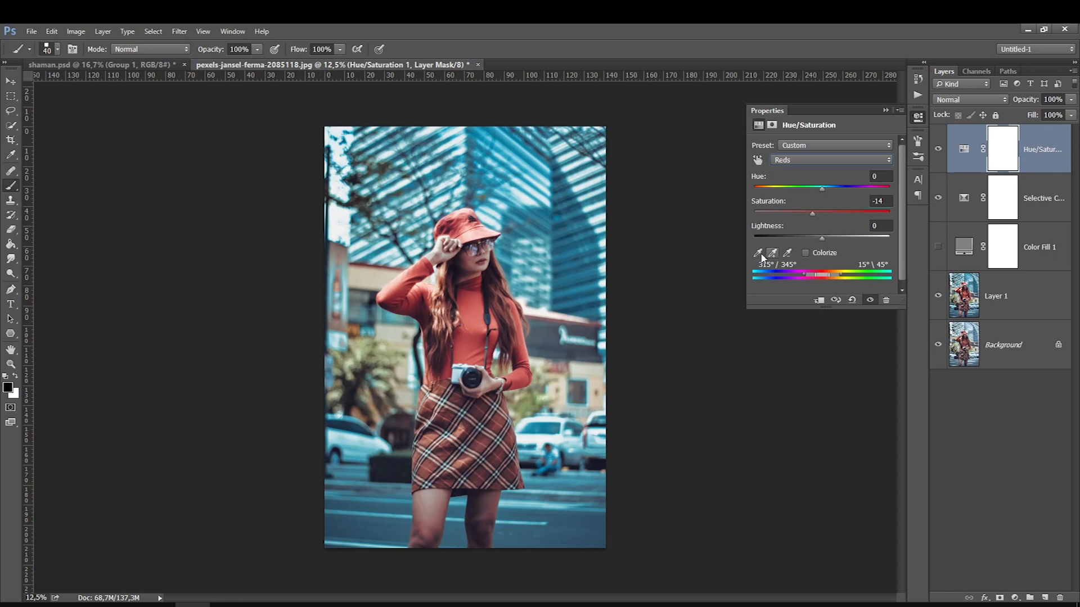
drag(821, 237, 817, 212)
Fine-tune the woman's red sweater with the on-image Hue/Saturation adjustment tool, and compare the photo with and without that layer
click(788, 160)
click(788, 159)
click(758, 160)
mouse_move(474, 317)
mouse_down()
mouse_move(494, 316)
mouse_move(444, 319)
mouse_move(516, 313)
mouse_move(411, 322)
mouse_move(479, 307)
mouse_up()
mouse_move(824, 235)
mouse_down()
mouse_move(805, 237)
mouse_move(832, 236)
mouse_up()
click(824, 212)
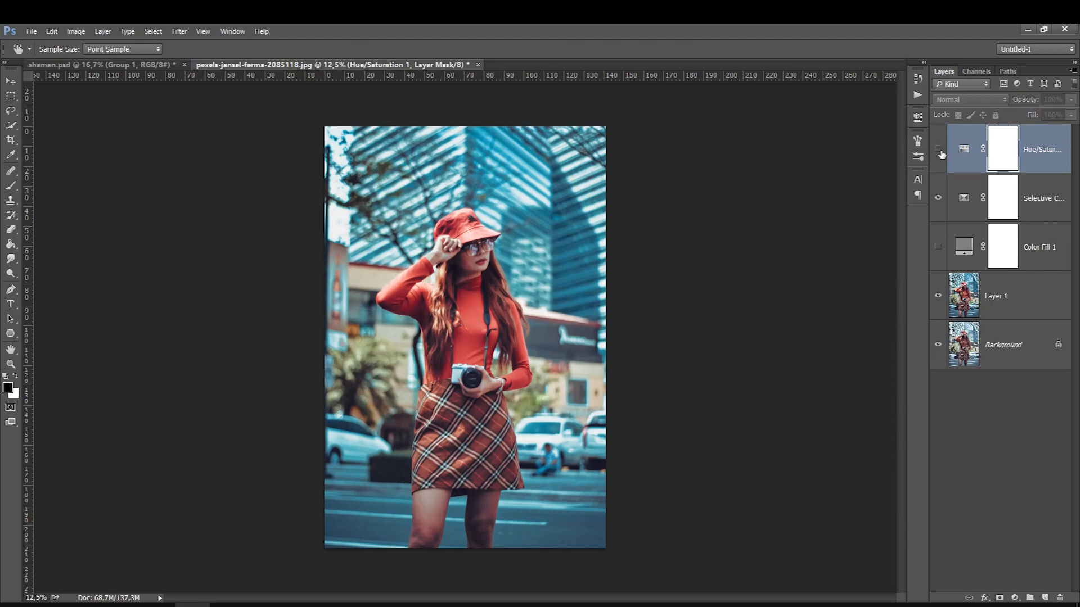
click(940, 151)
click(943, 150)
click(938, 149)
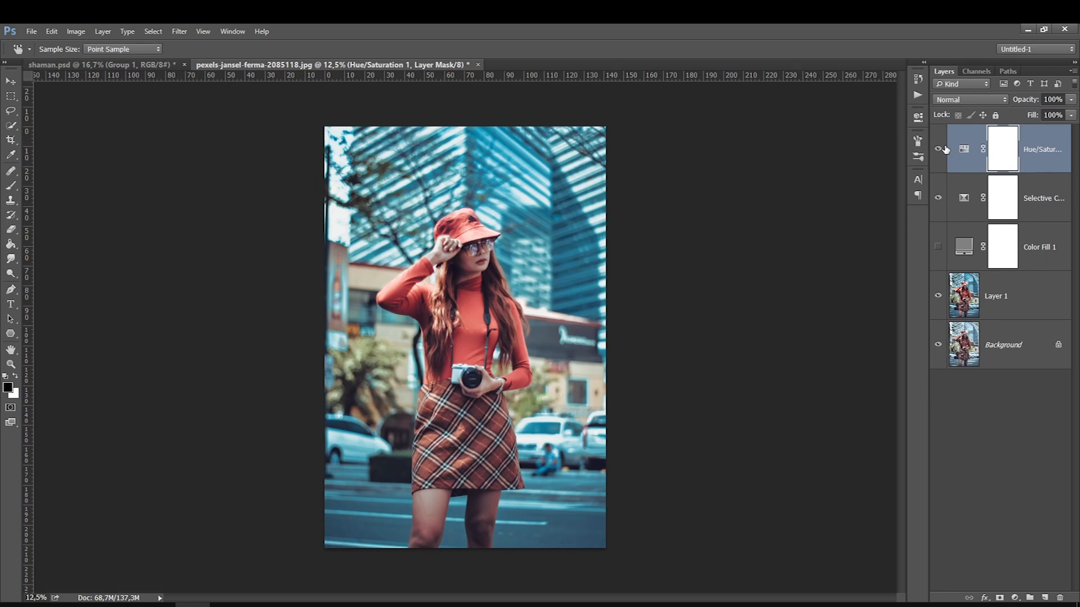
Move the Color Fill 1 layer to the top of the layer stack and show it to check the grayscale values
double_click(1029, 247)
click(1006, 247)
drag(1036, 249, 1036, 127)
click(938, 149)
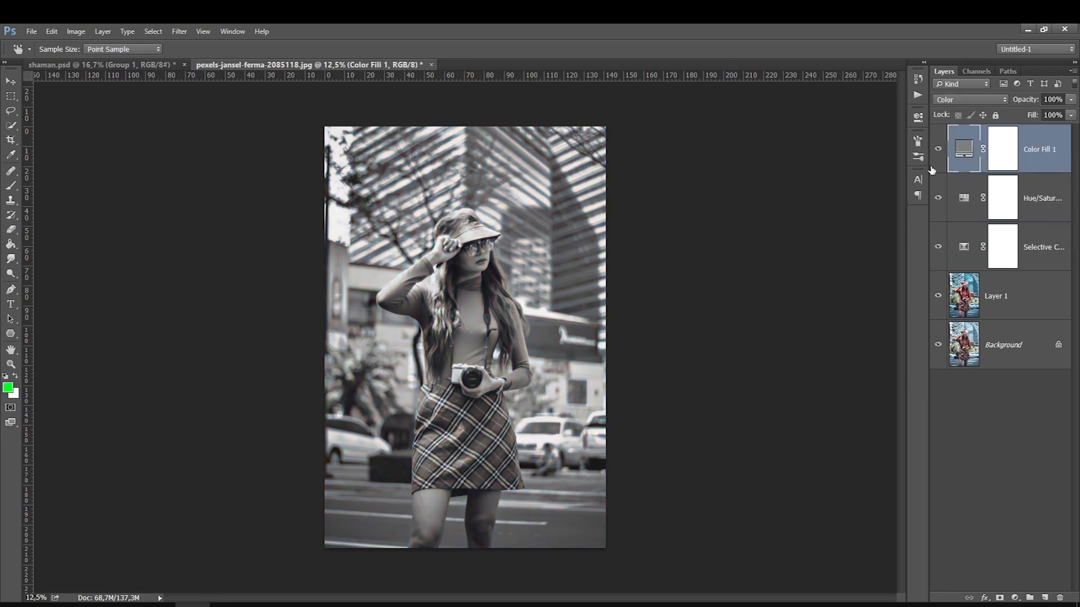
click(938, 149)
click(938, 149)
Add a Brightness/Contrast adjustment layer above the Hue/Saturation layer with brightness -16 and contrast 14
click(992, 208)
key(b)
key(d)
click(1015, 598)
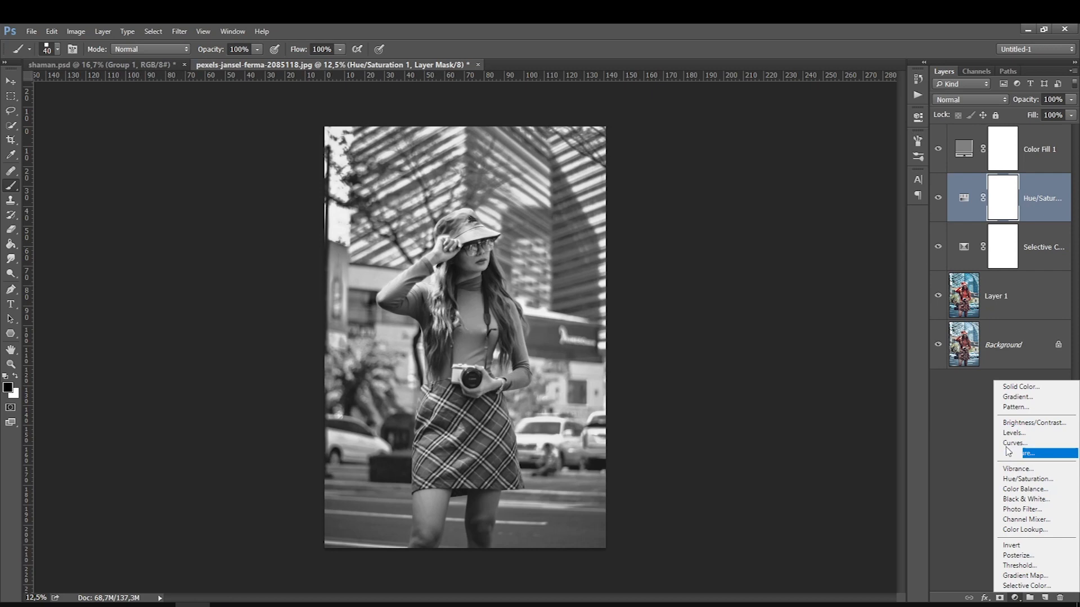
click(1007, 423)
click(807, 174)
drag(804, 172, 831, 198)
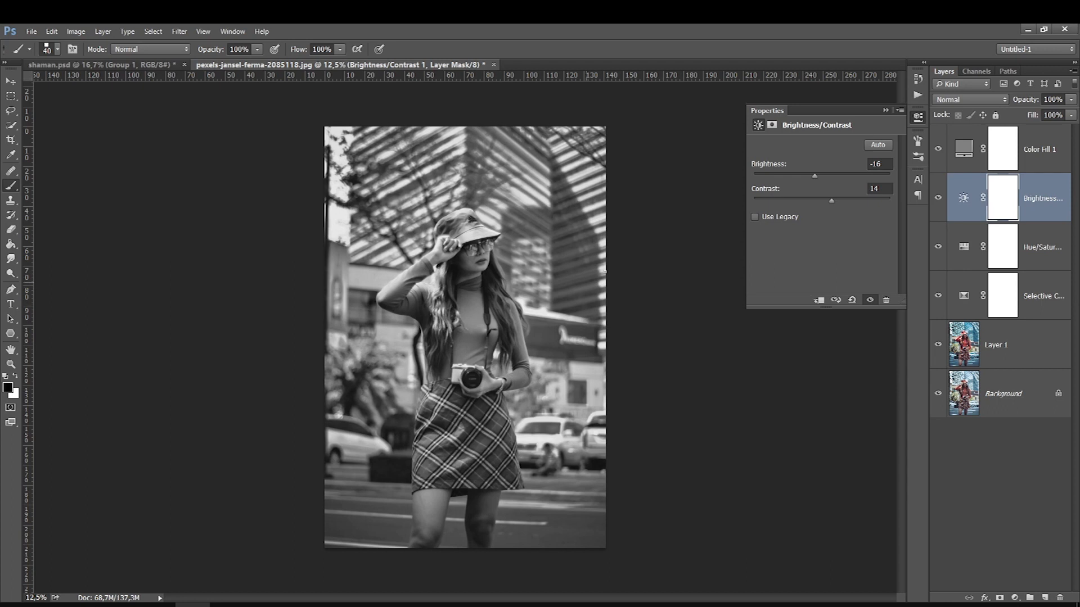
click(884, 110)
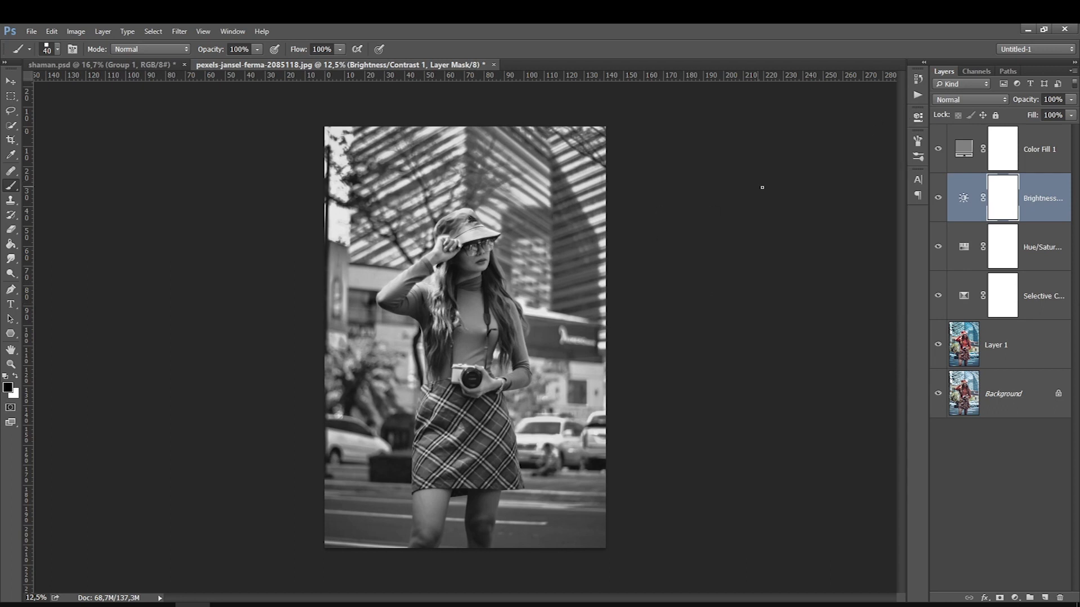
Hide the Color Fill 1 layer and compare the color photo with and without the Brightness/Contrast layer
click(937, 149)
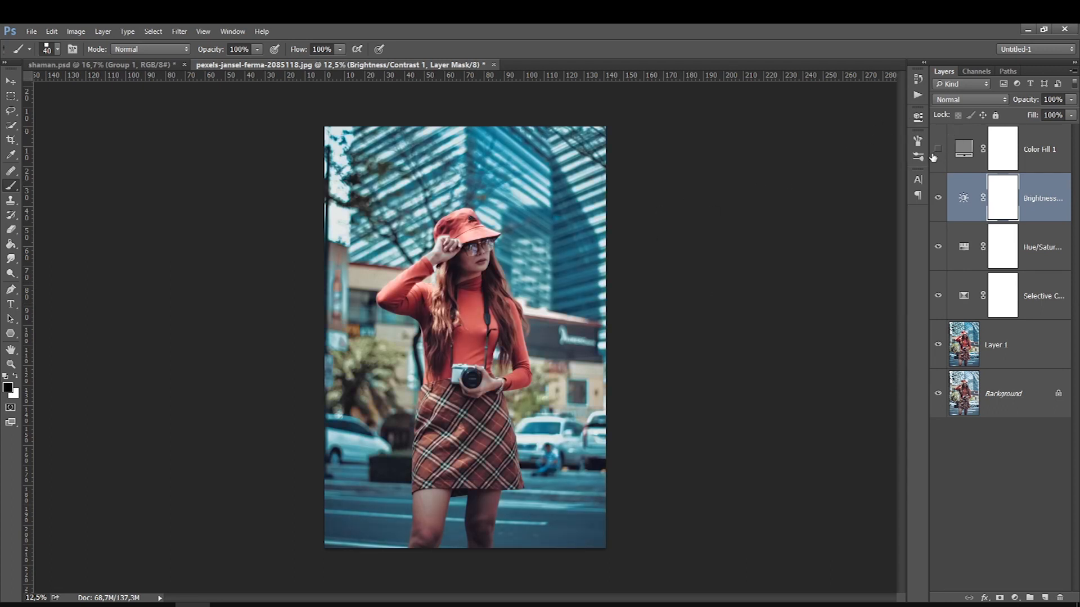
click(937, 197)
click(938, 197)
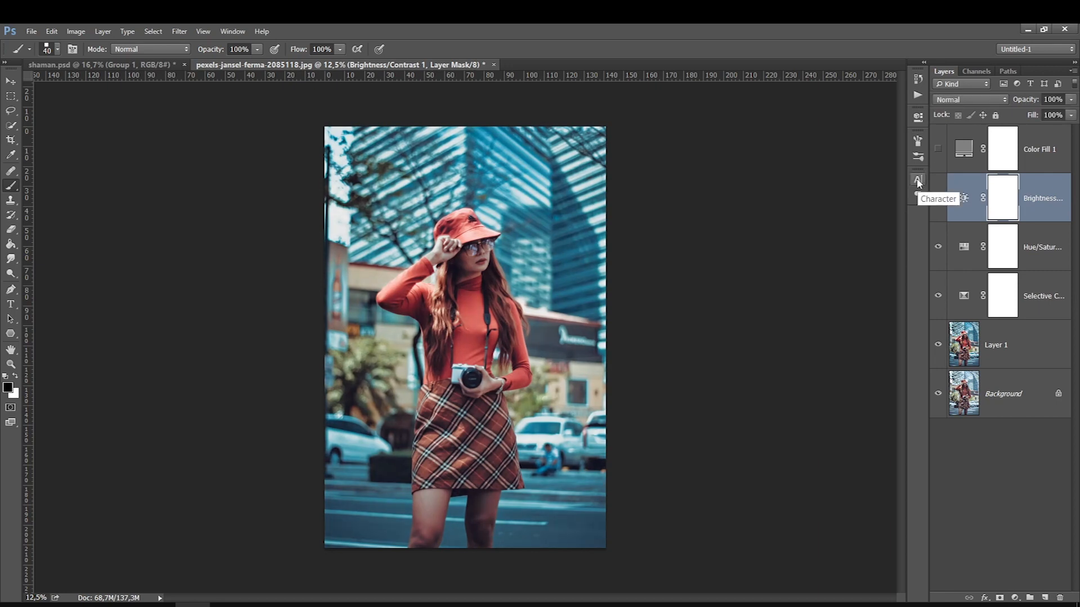